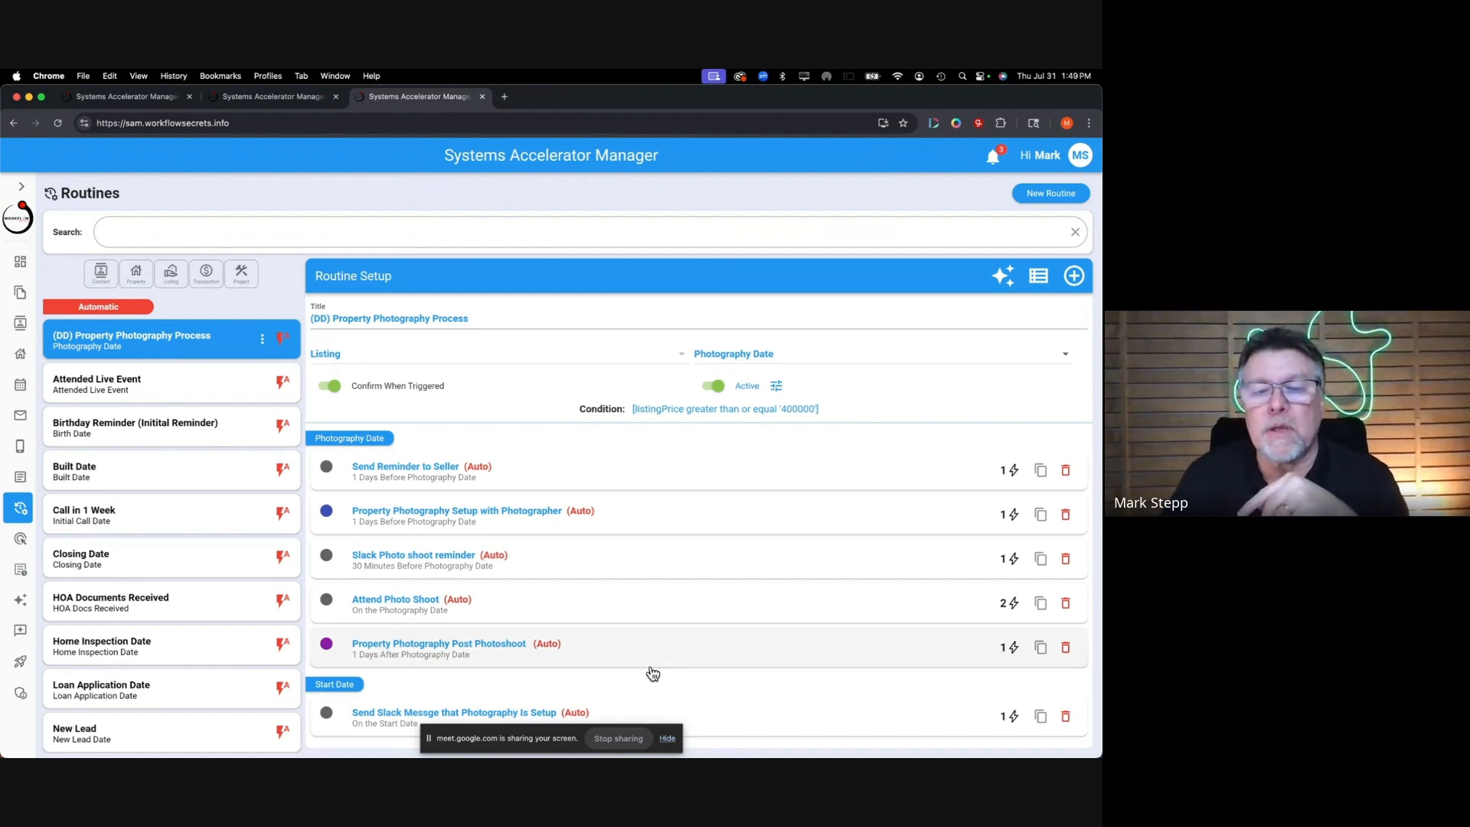
- Review the activities and their timing in the (DD) Property Photography Process routine
left_click(668, 740)
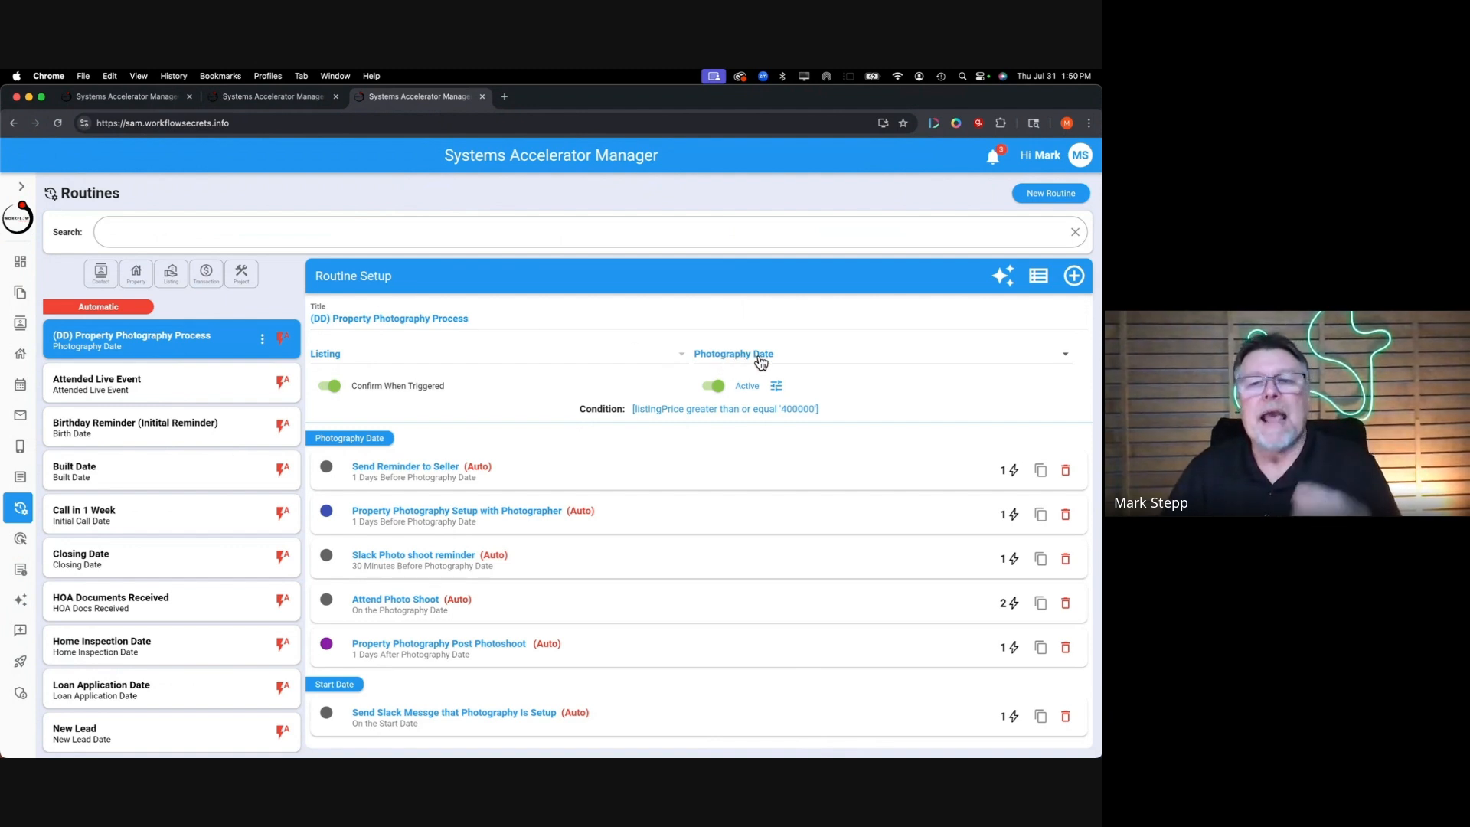
scroll(758, 361, "down", 1)
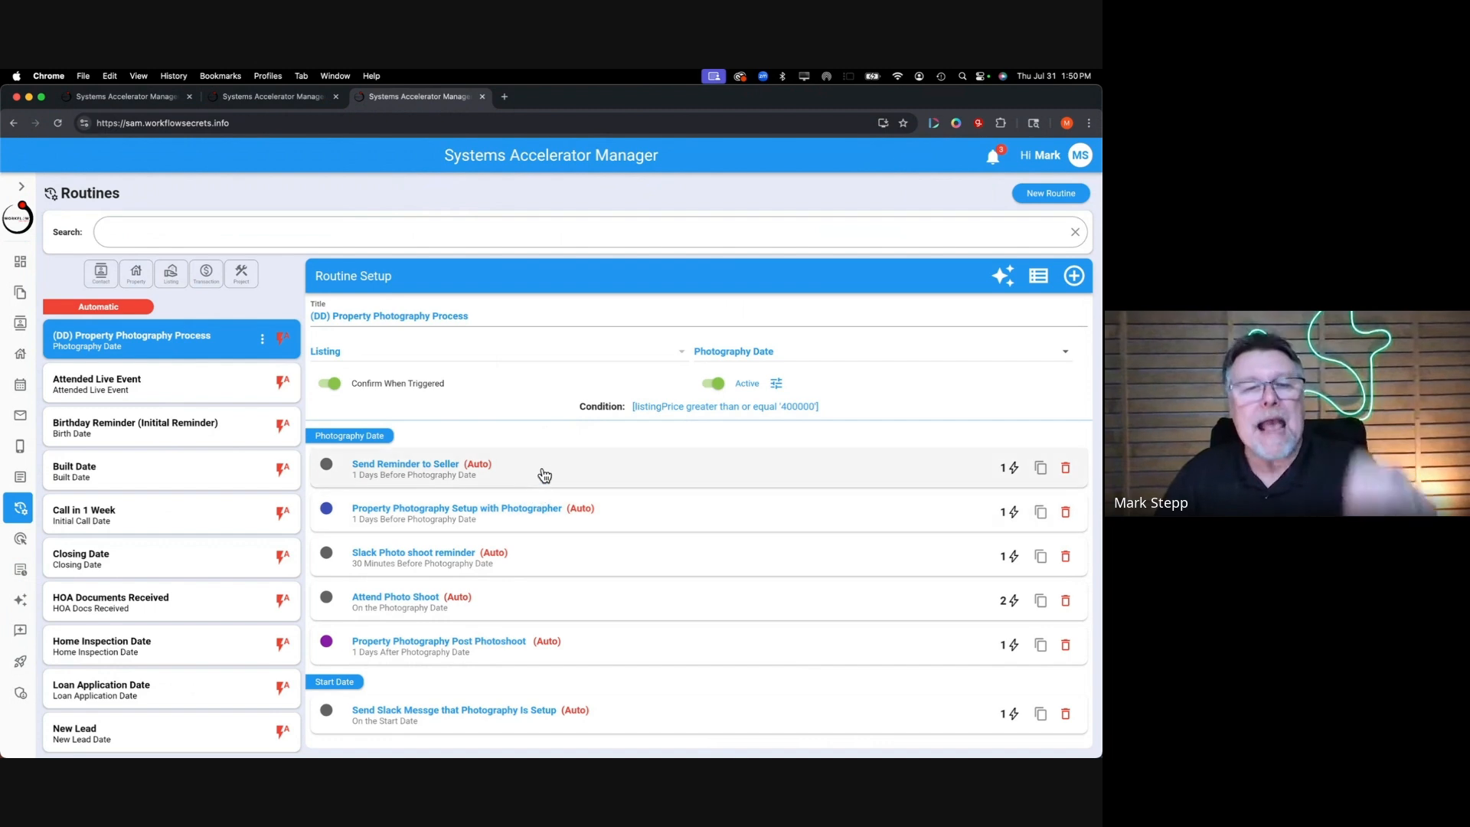
scroll(557, 476, "down", 1)
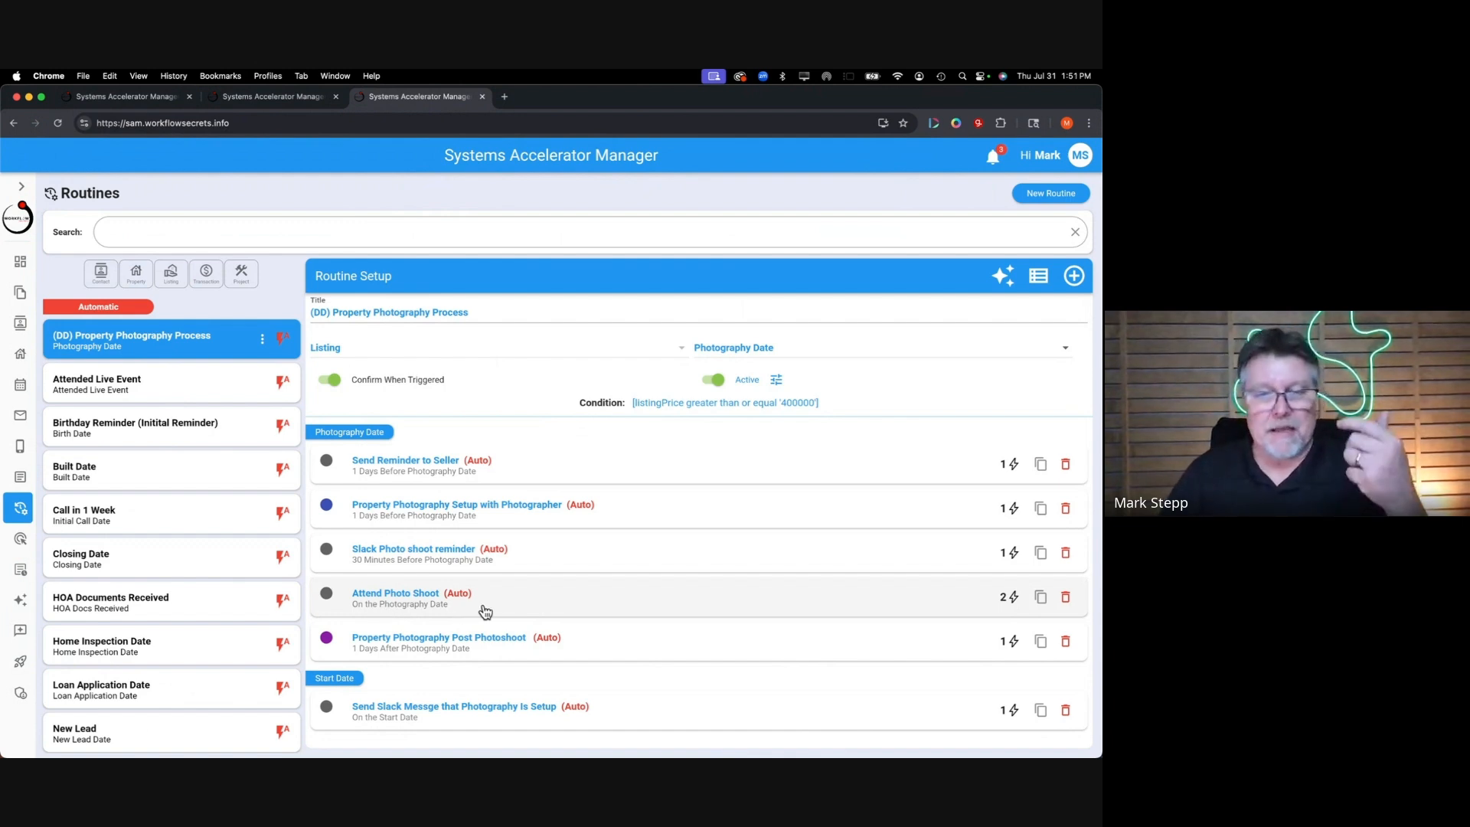
scroll(484, 610, "down", 1)
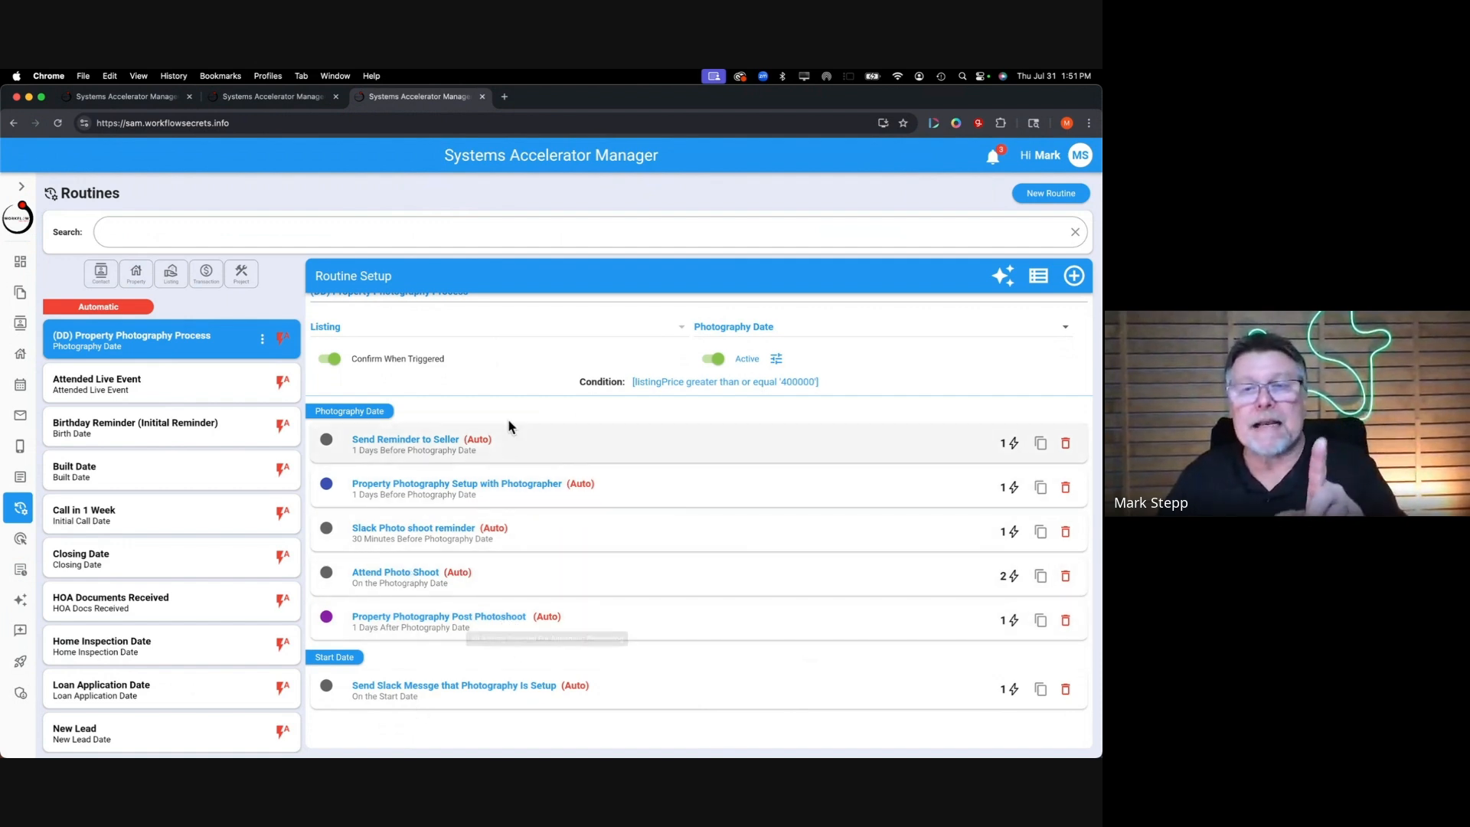
scroll(765, 333, "up", 1)
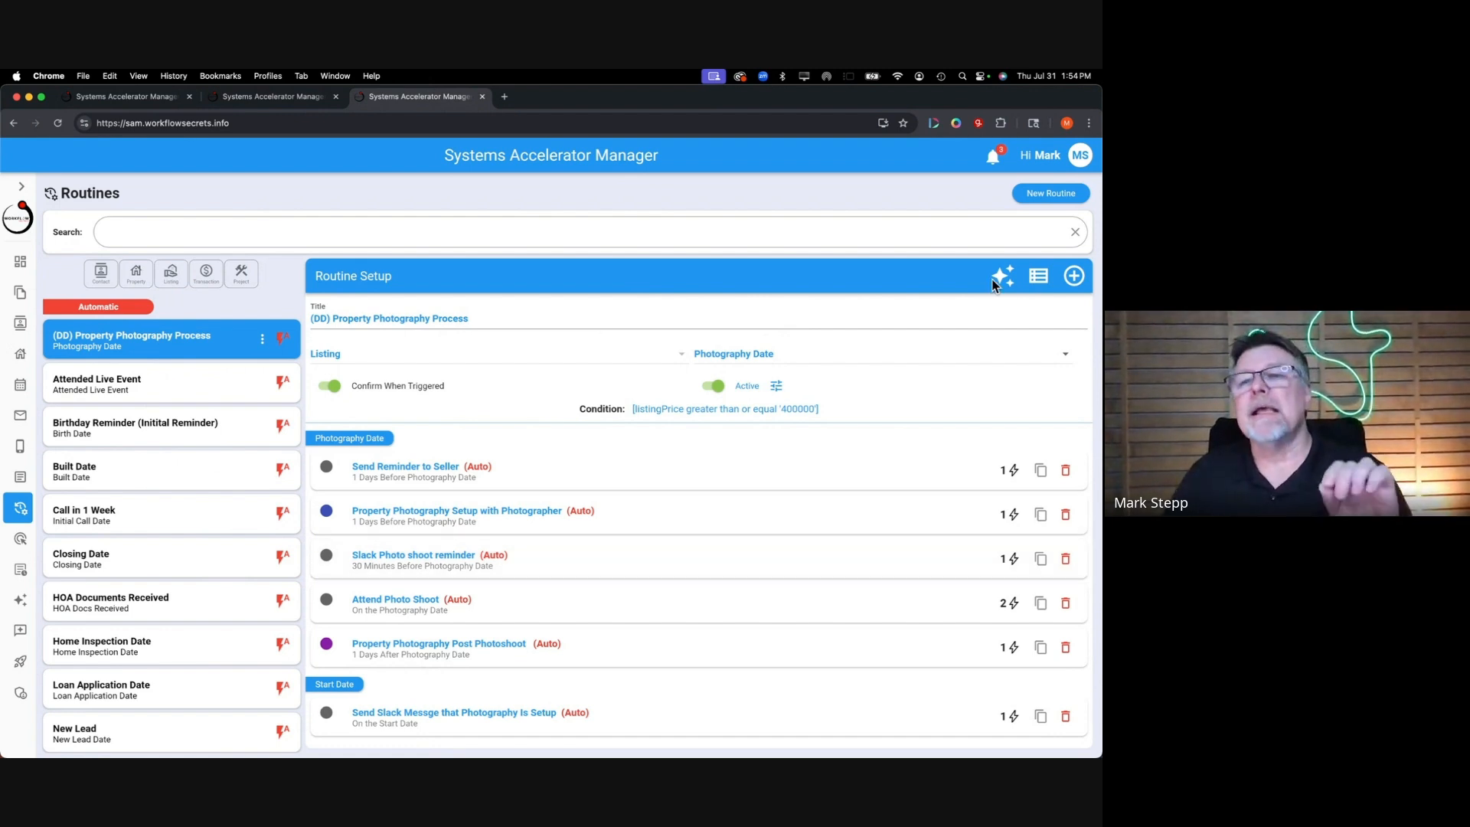
- Create a Transaction reminder routine based on the Earnest Money Due Date and check its default activity
left_click(1051, 195)
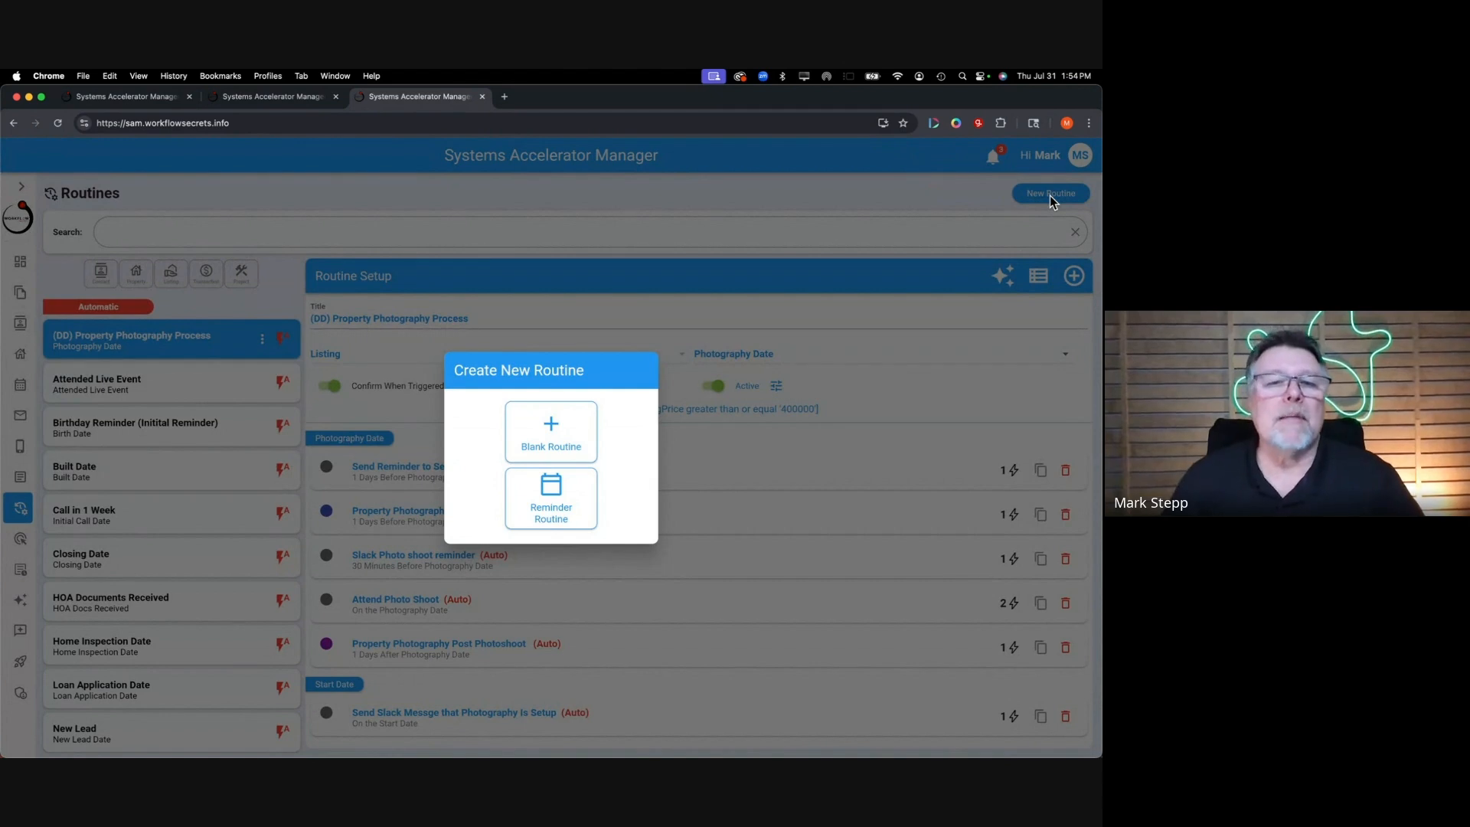
left_click(562, 511)
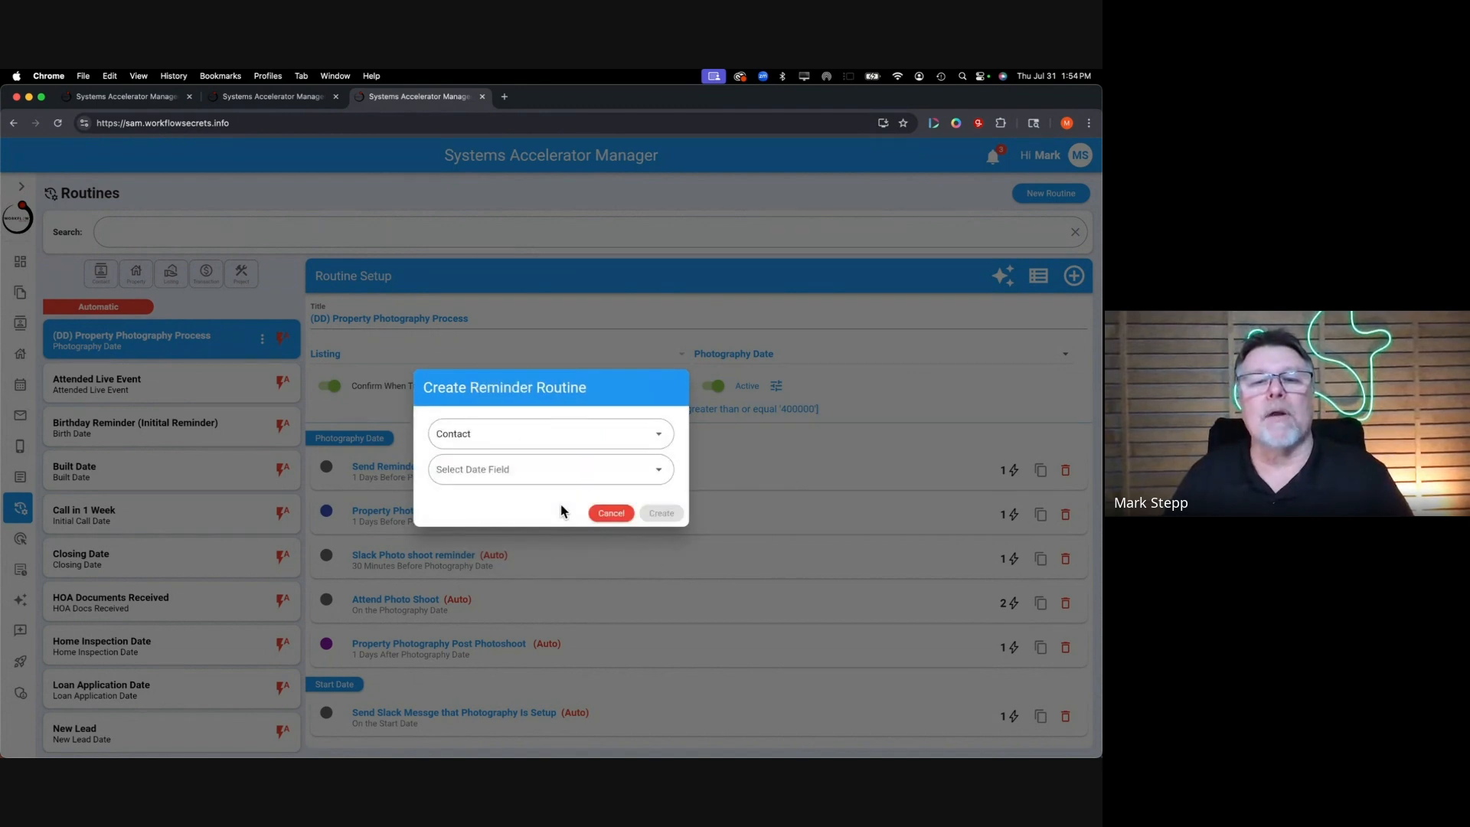
left_click(527, 442)
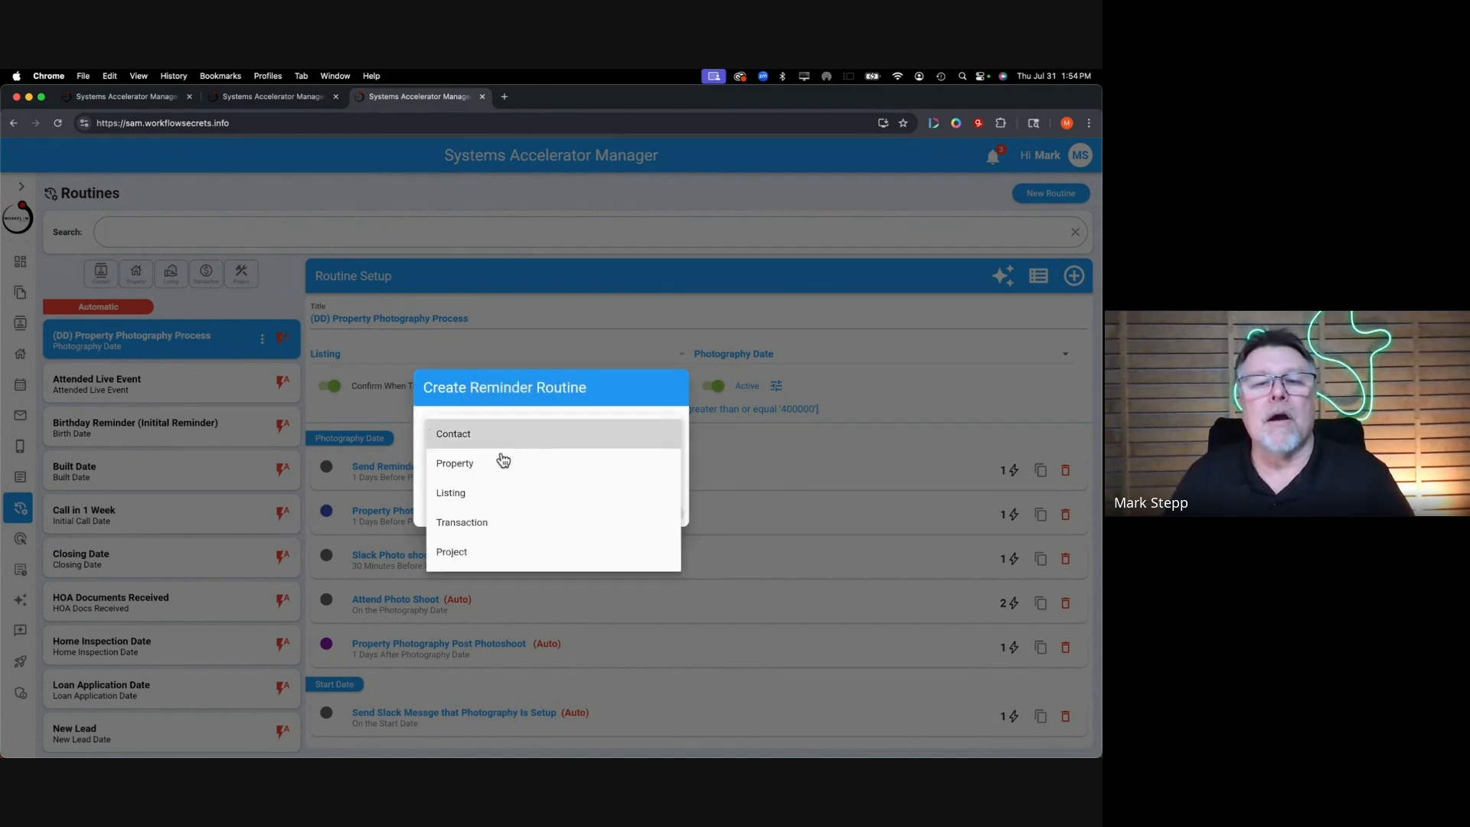
left_click(483, 527)
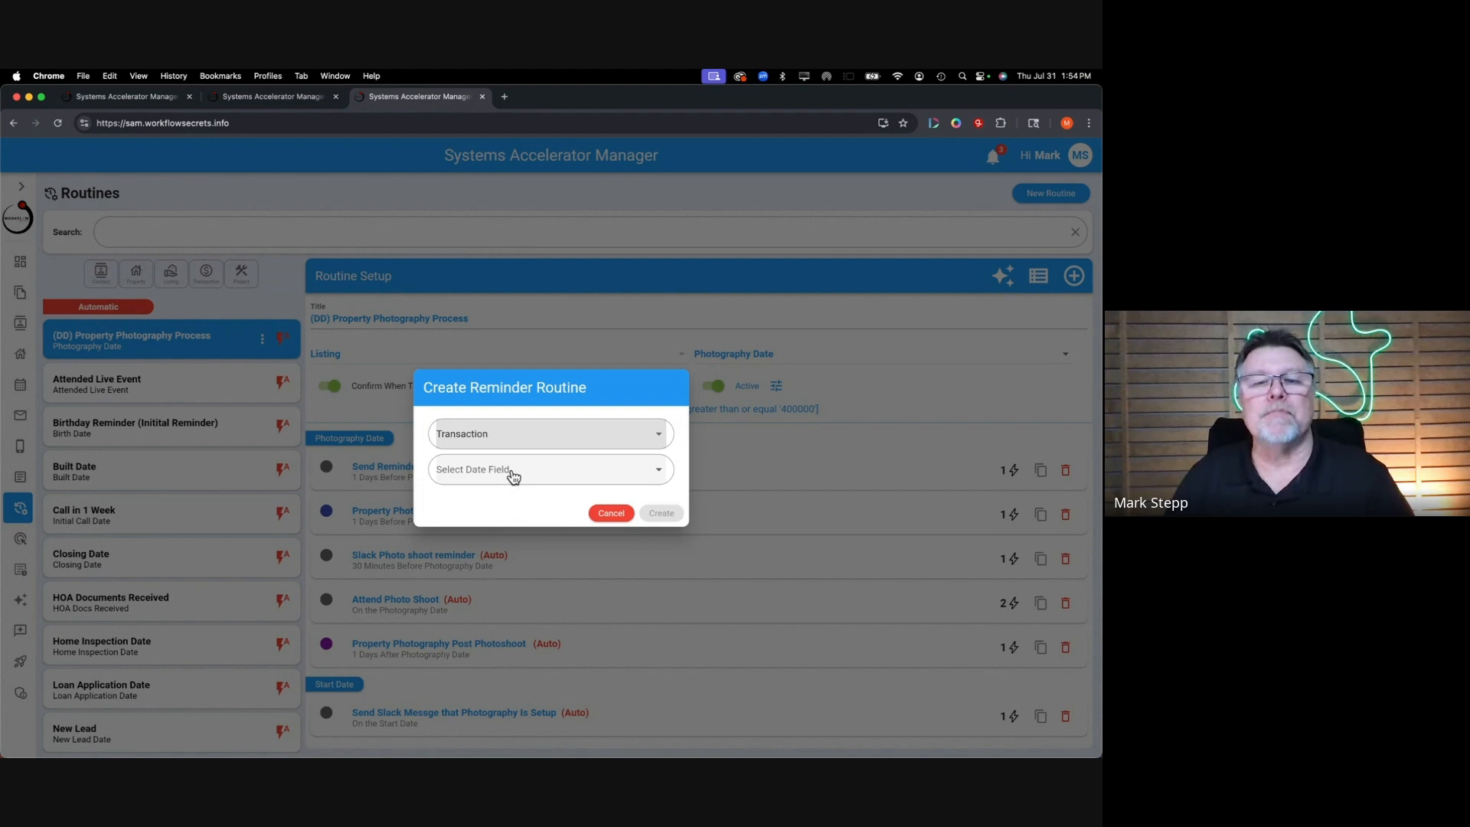
left_click(508, 473)
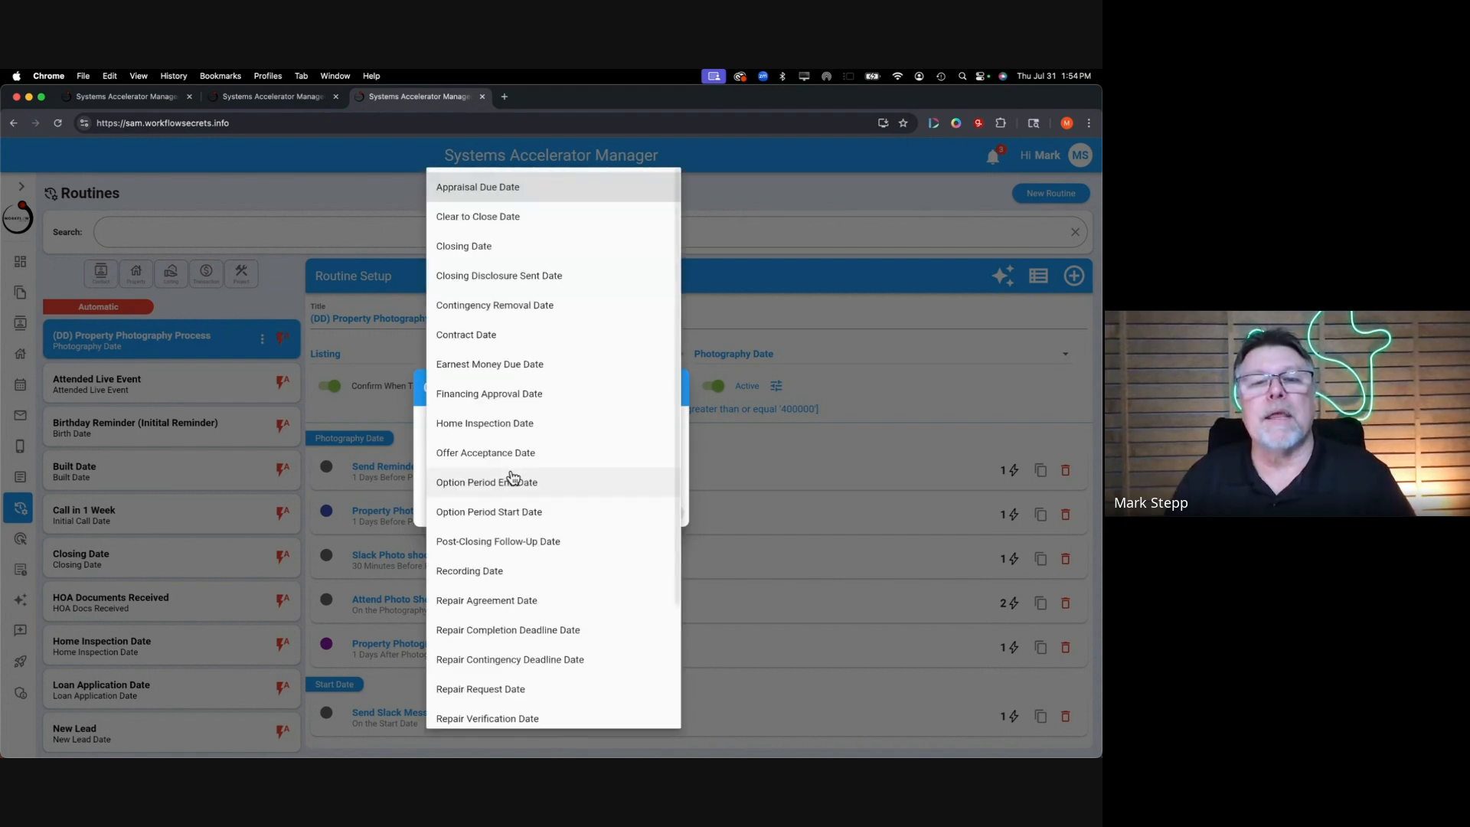
left_click(538, 373)
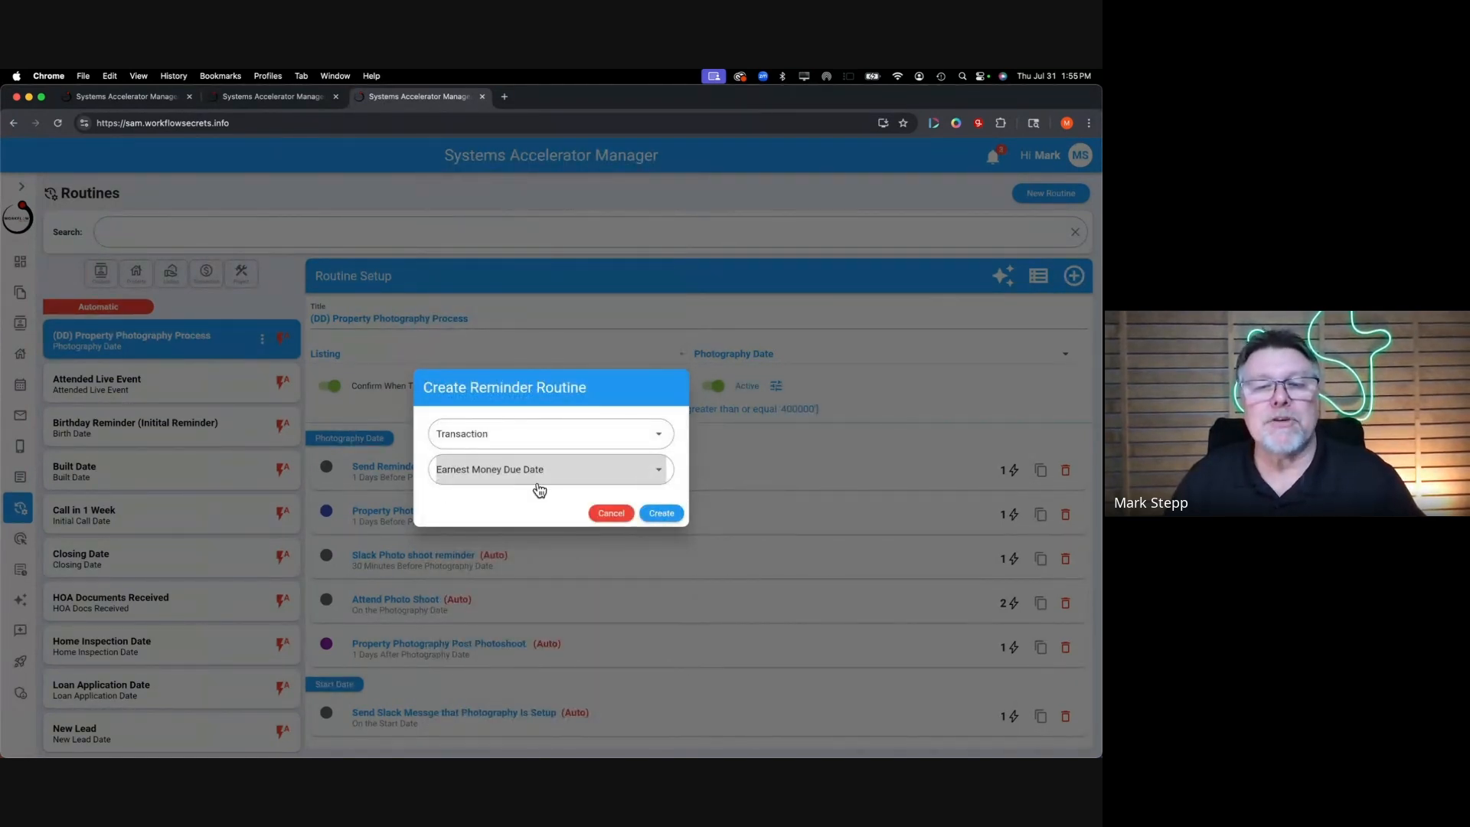
left_click(647, 513)
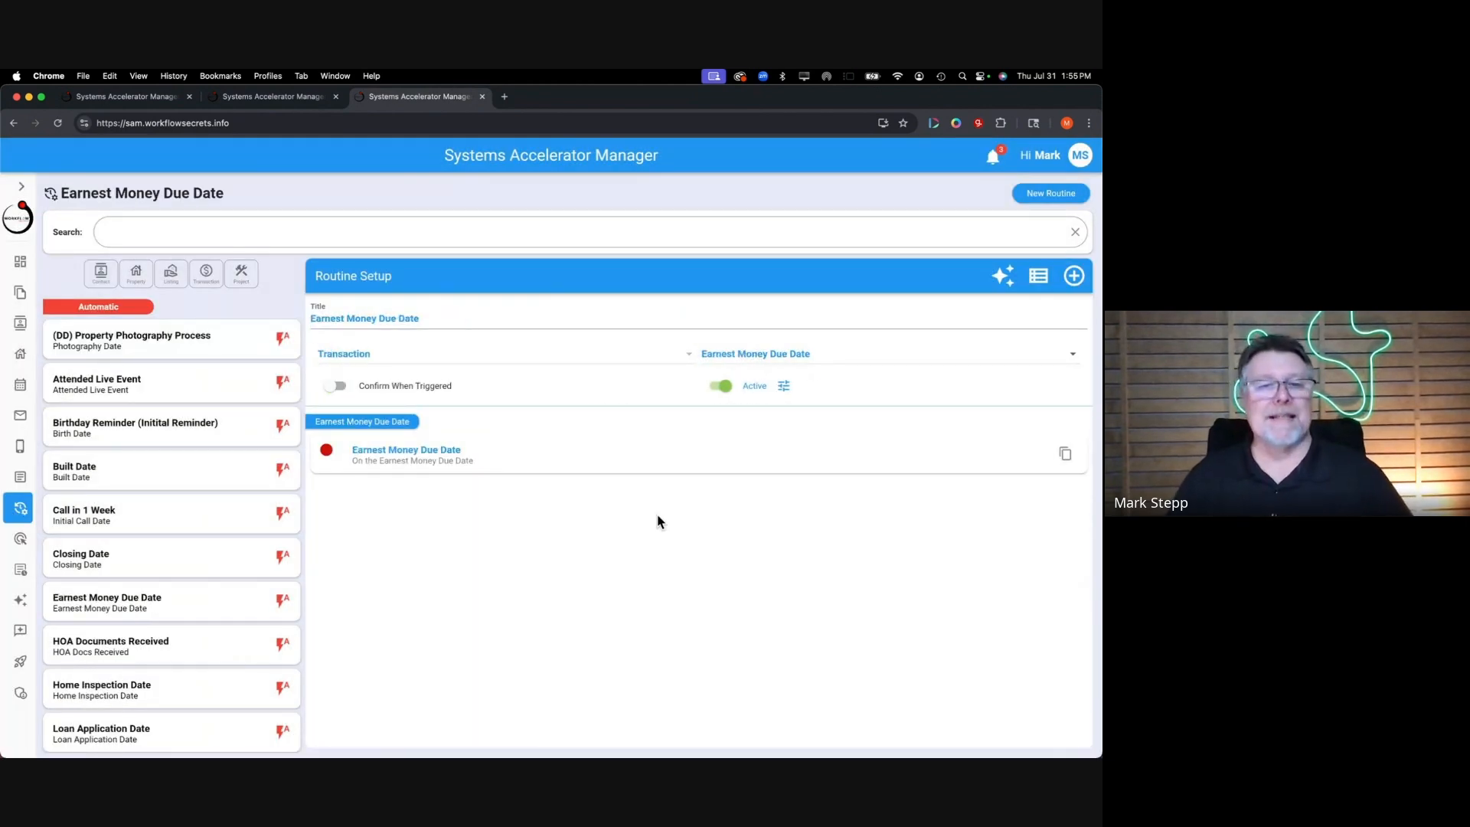
left_click(421, 457)
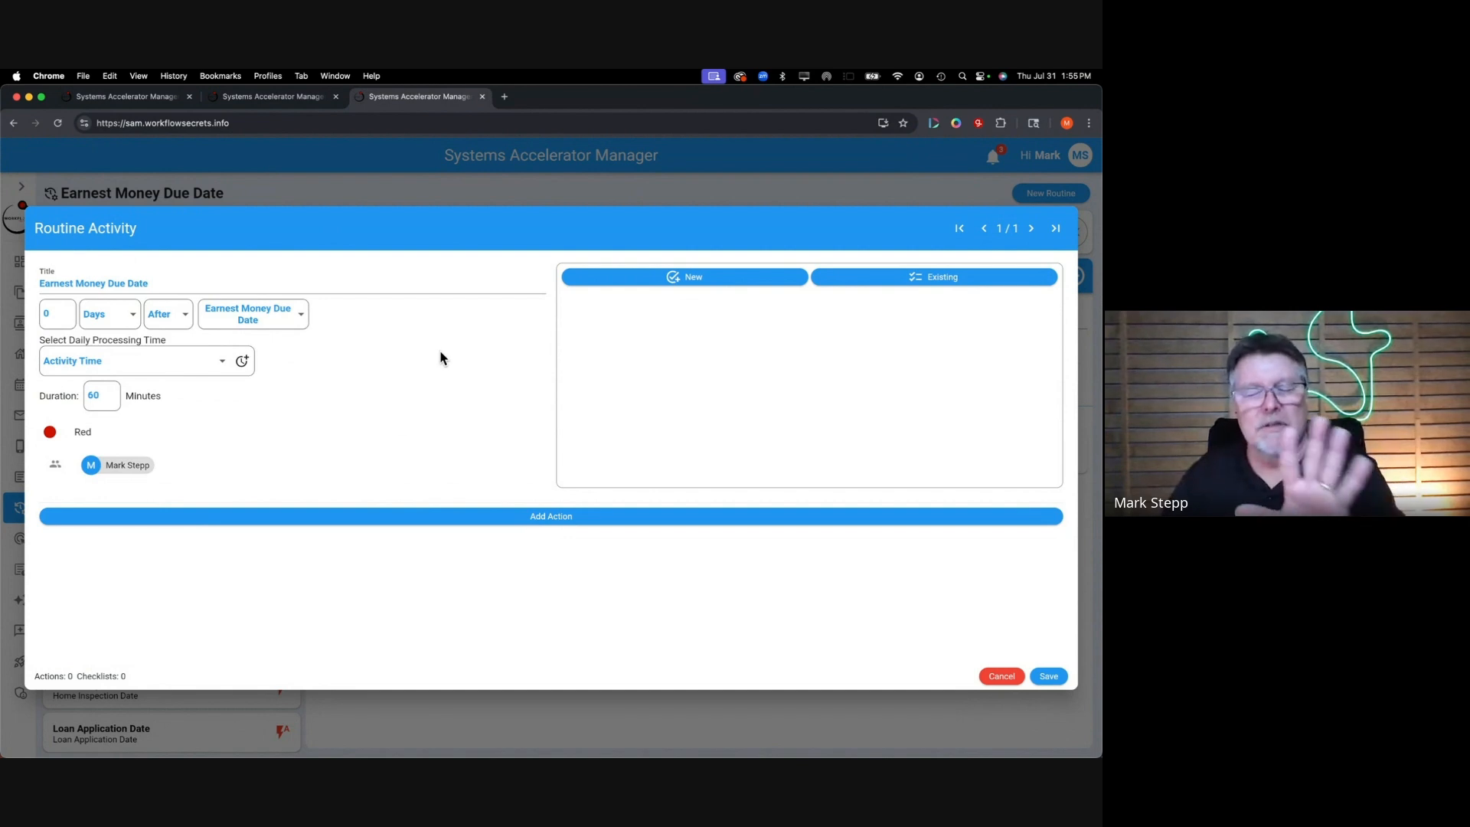
left_click(1049, 676)
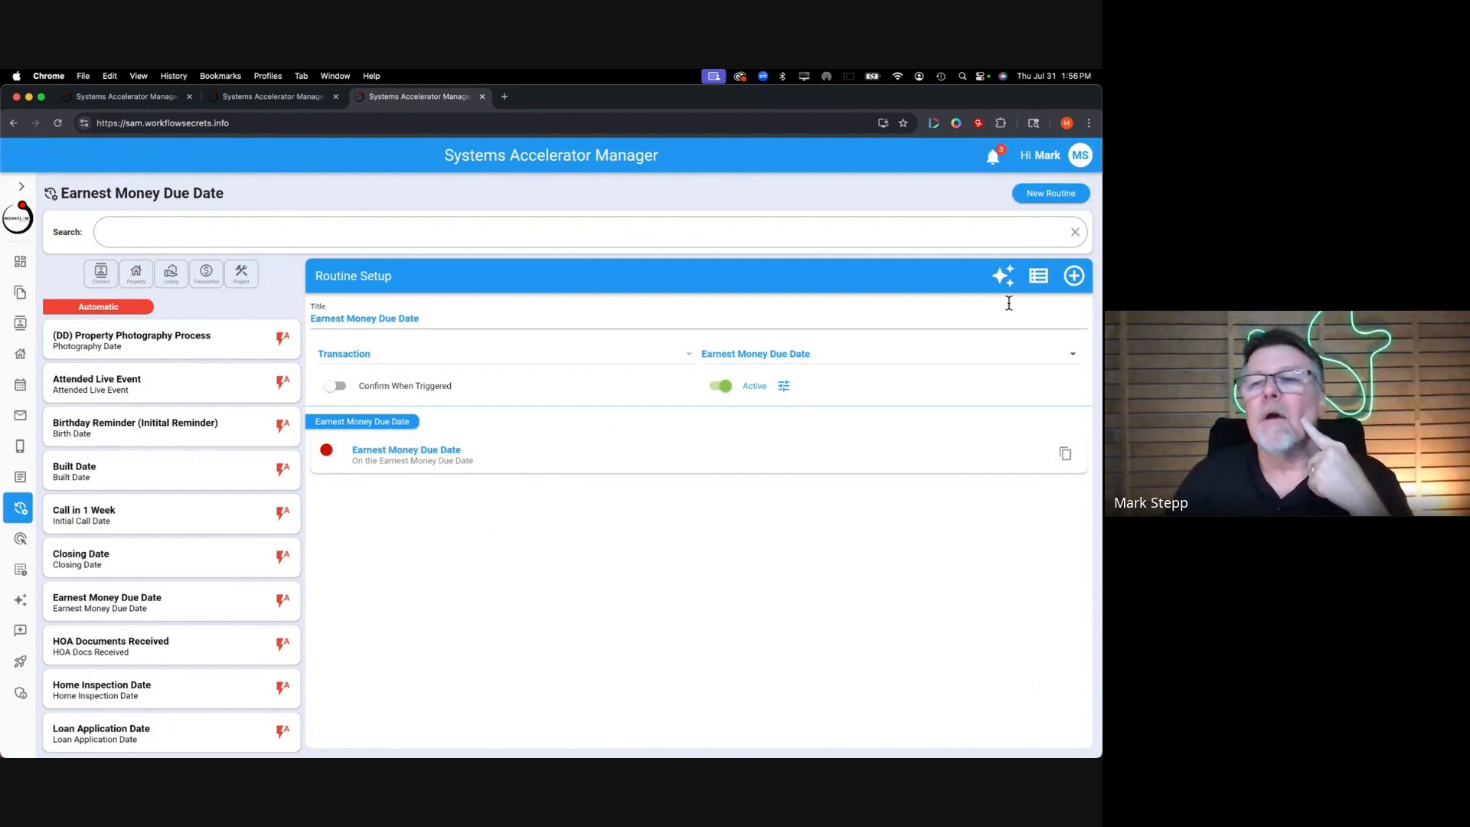
- Add a routine activity titled "1 day reminder" scheduled 1 day before the Earnest Money Due Date
left_click(1074, 276)
left_click(105, 279)
type("1 day reminder")
left_click_drag(55, 320, 24, 321)
type("1")
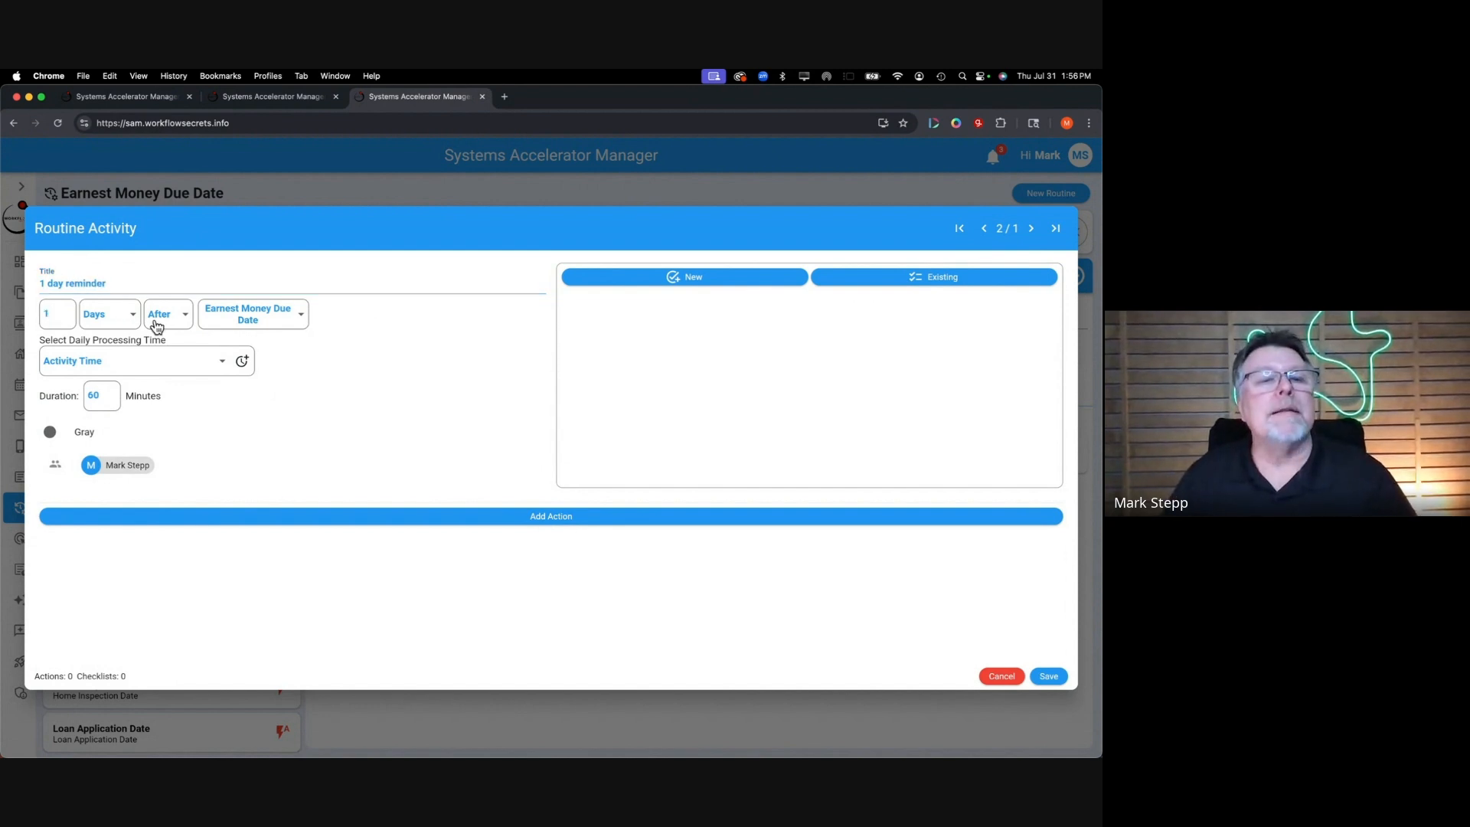
left_click(158, 320)
left_click(169, 288)
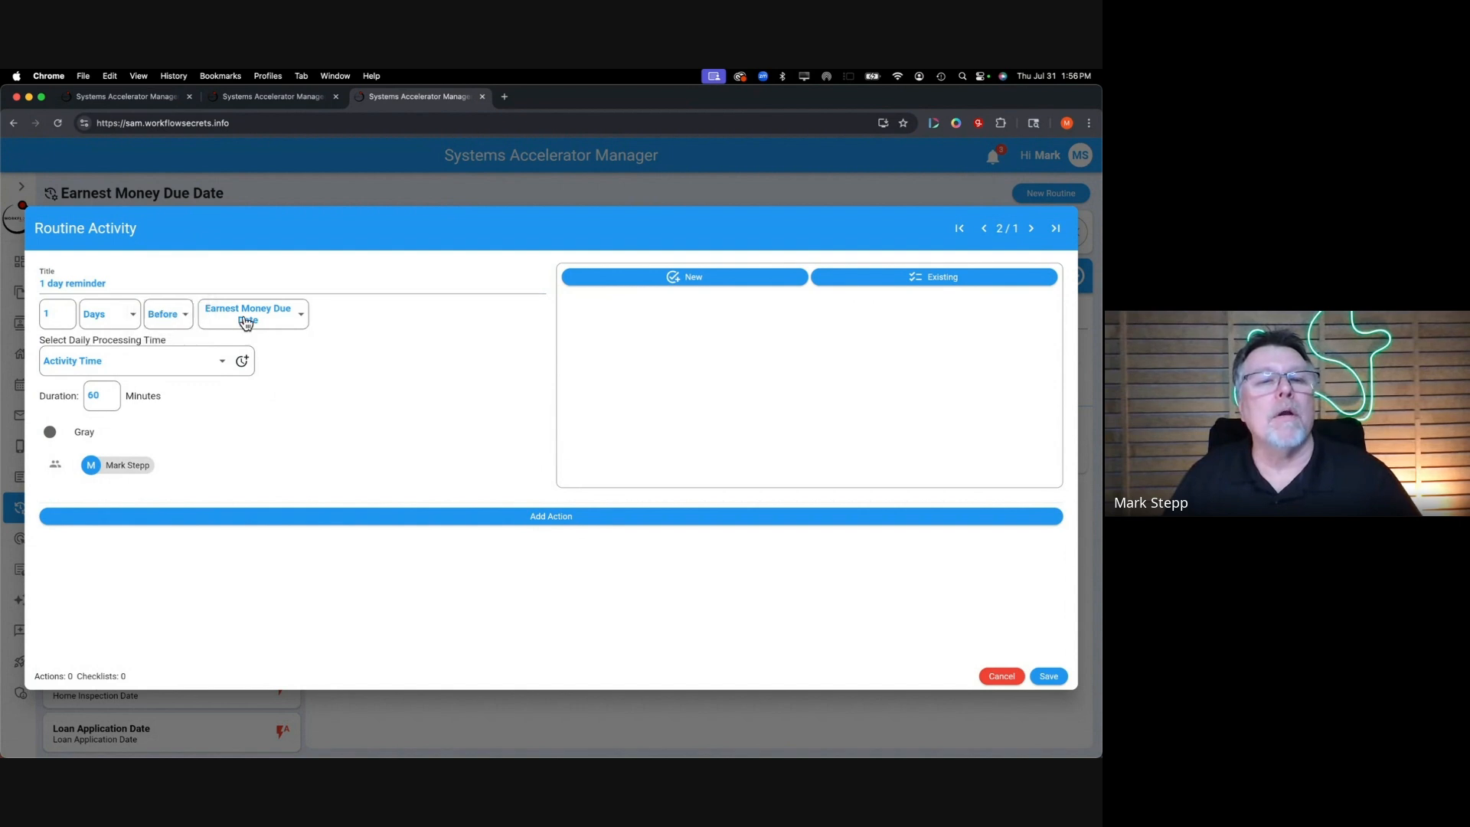
- Start a Send Message action for the activity and search the transaction templates for "ern"
left_click(331, 521)
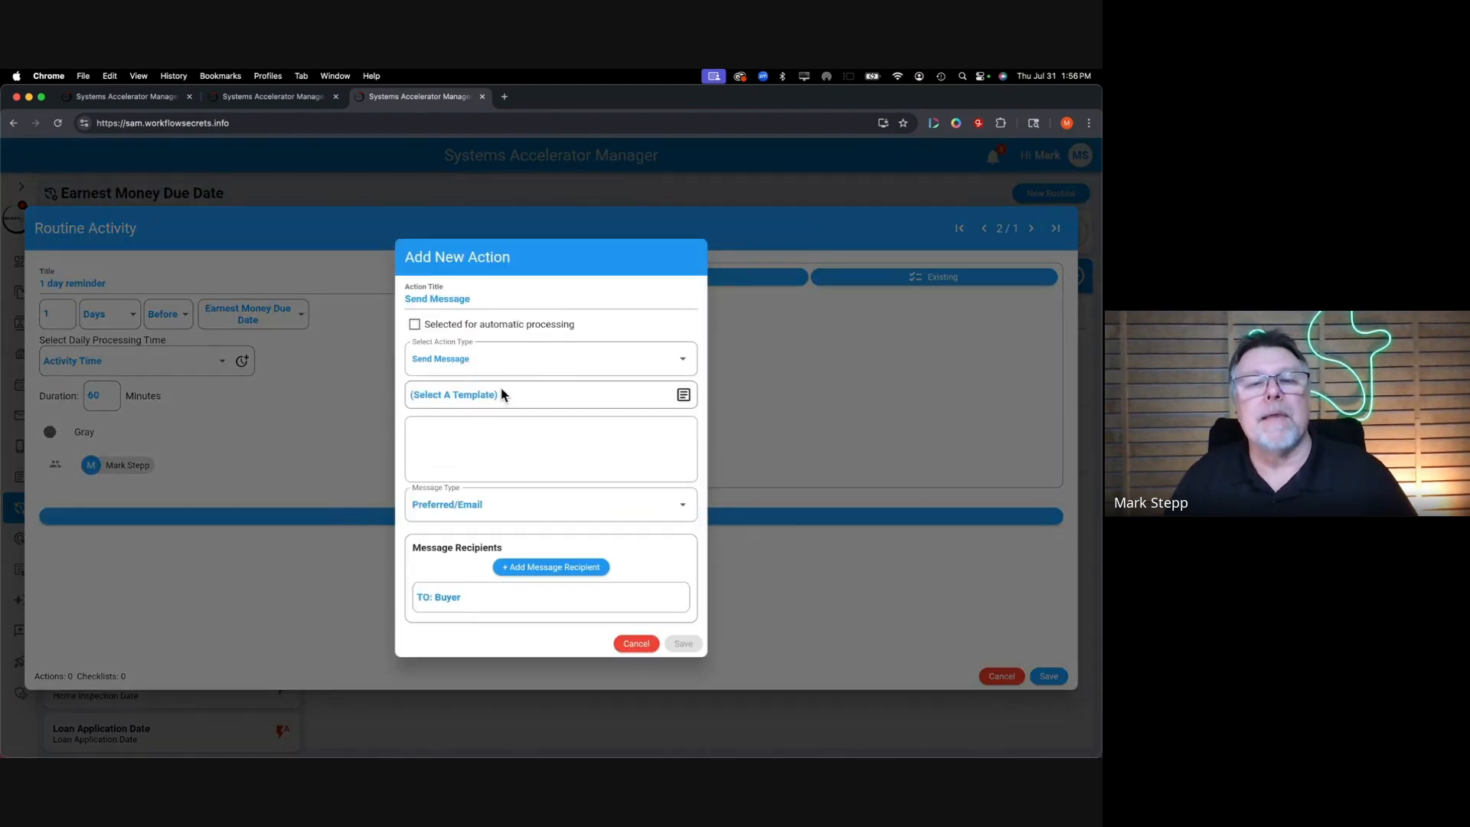
left_click(682, 395)
type("e")
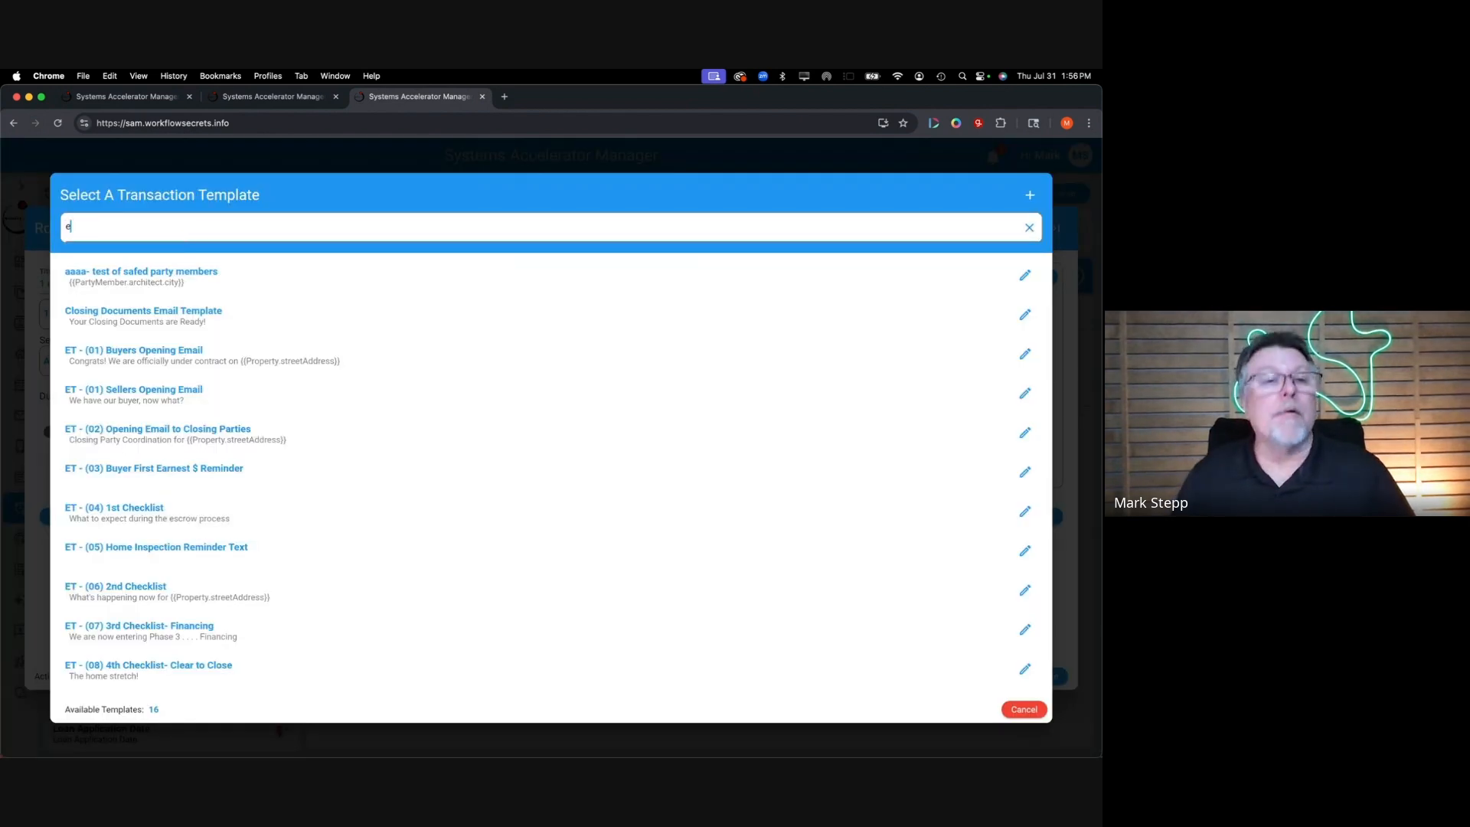
type("ran")
key("BackSpace")
key("BackSpace")
key("BackSpace")
type("n")
key("BackSpace")
type("e")
key("BackSpace")
type("rn")
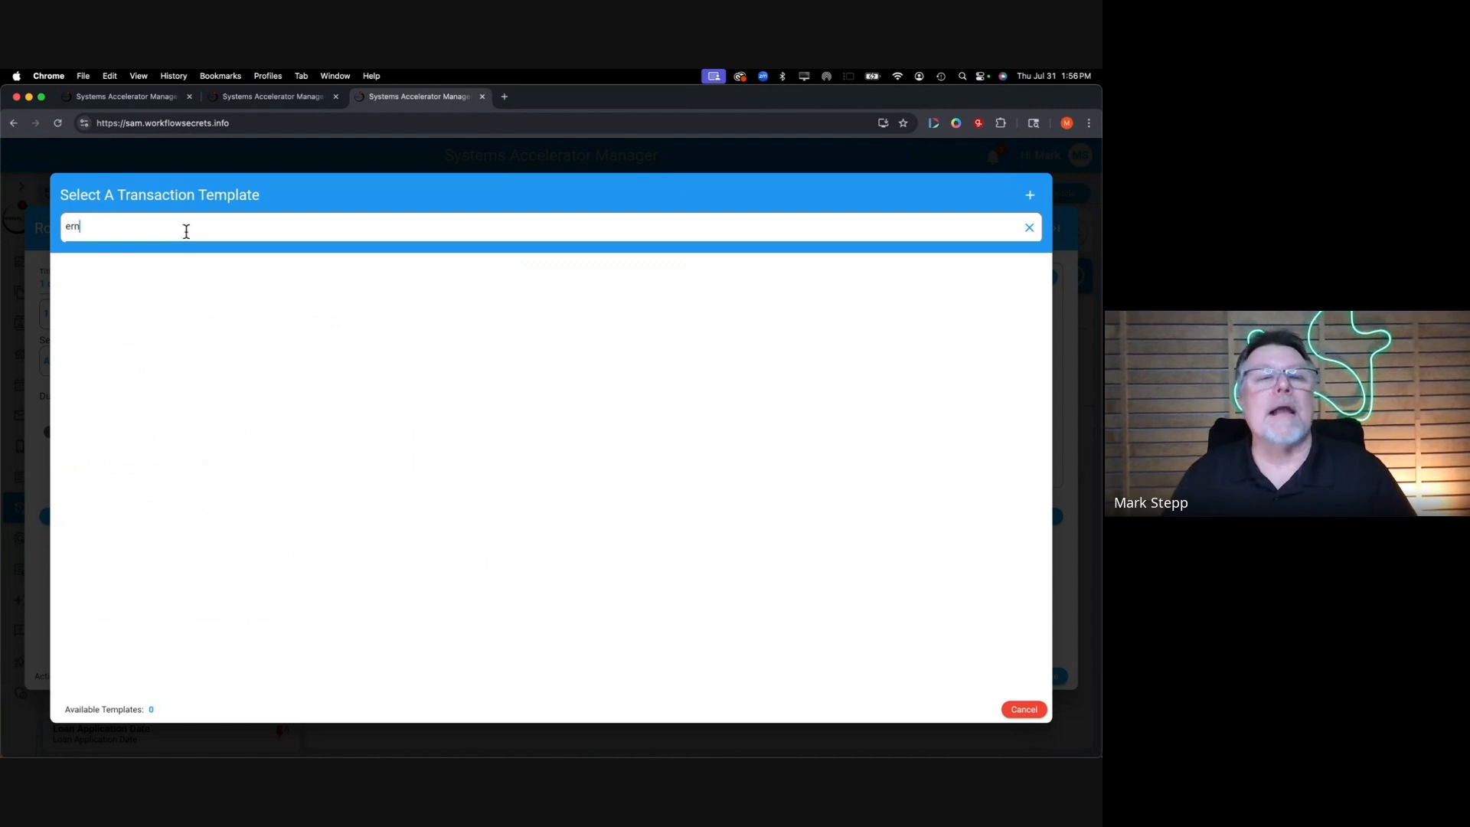
- Create a new message template and generate its email with AI from the dictated objective "Ernest money date due"
left_click(1030, 194)
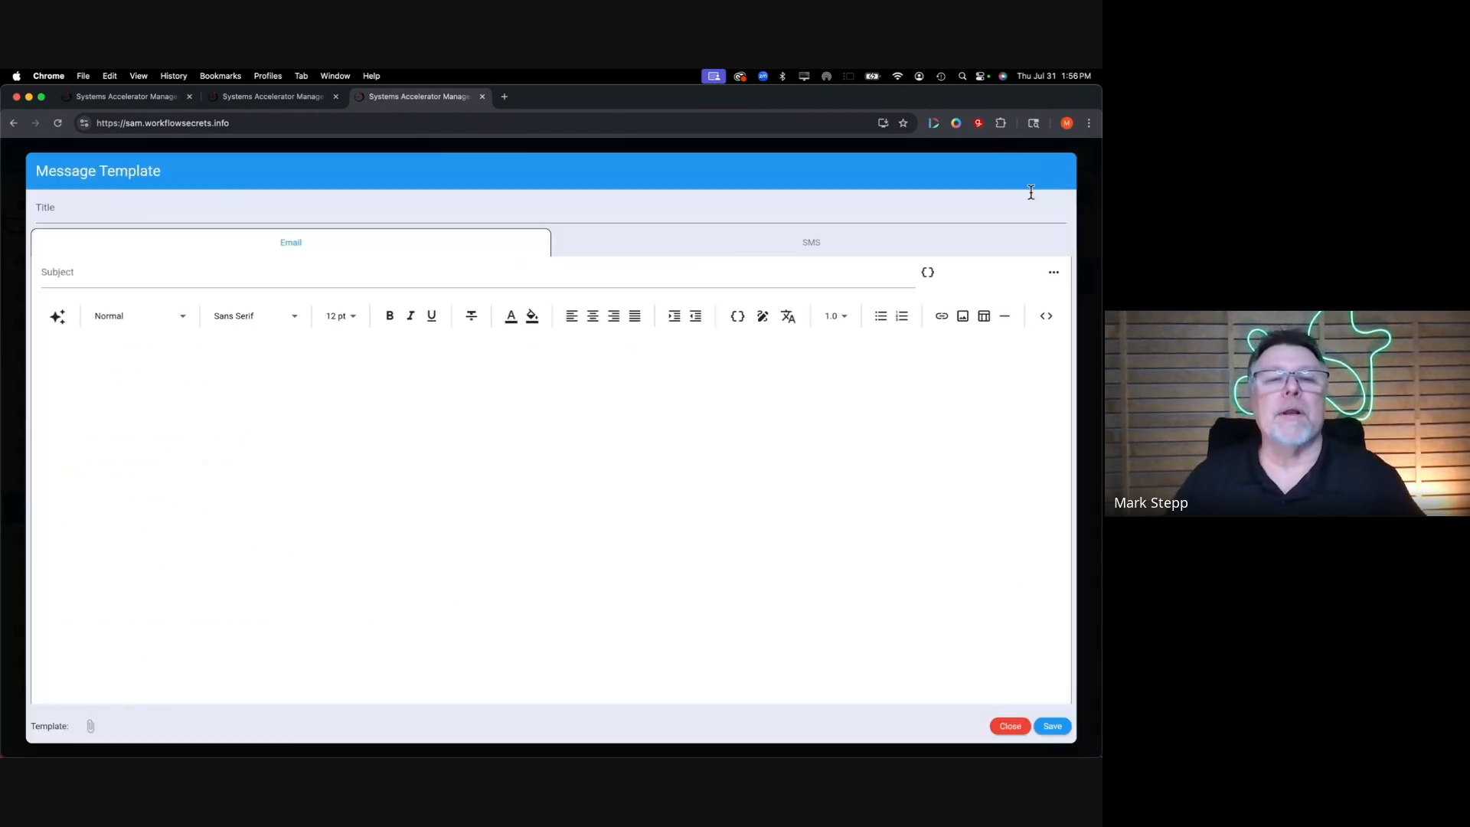
left_click(59, 321)
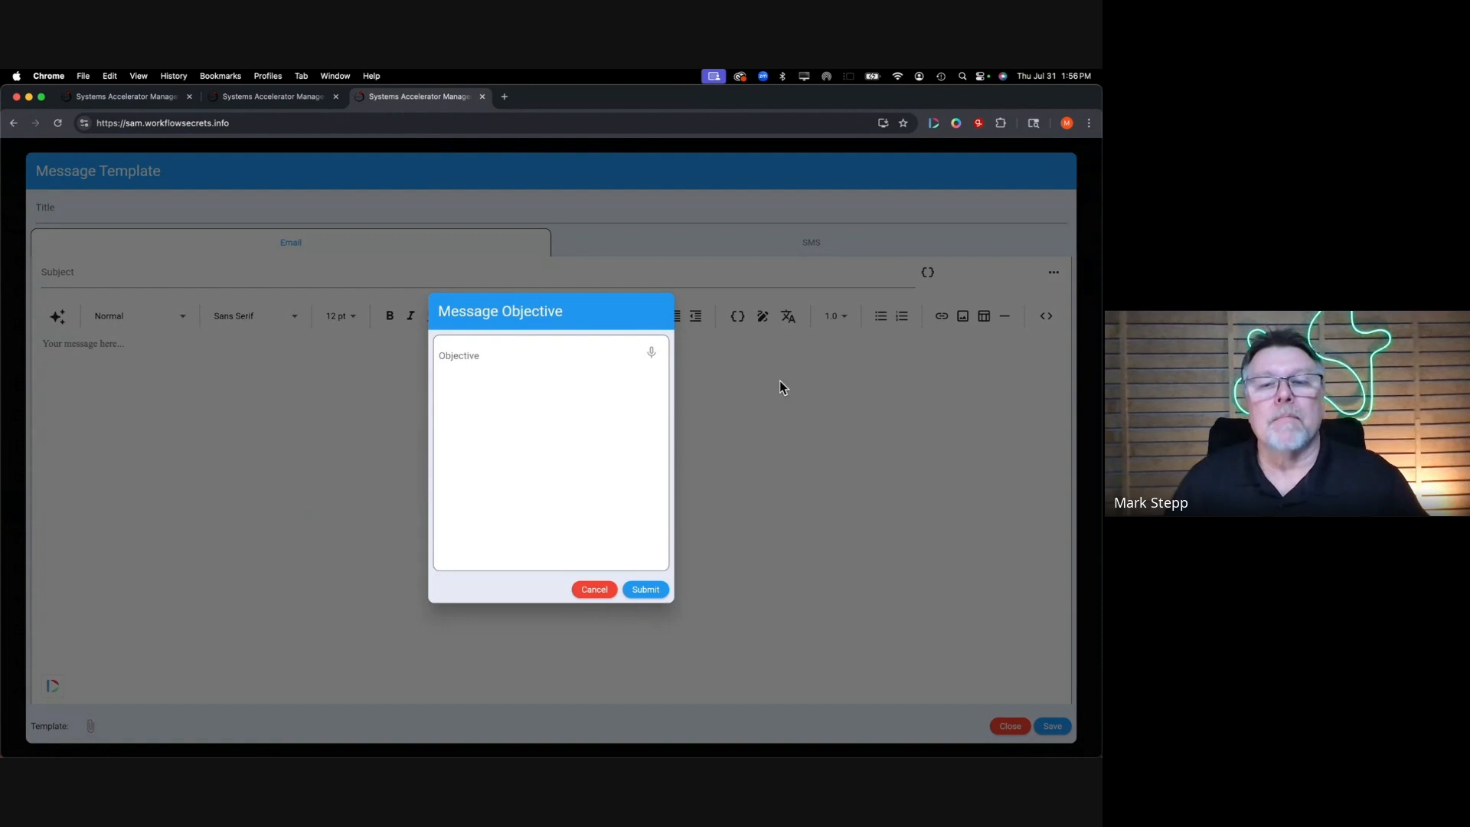
left_click(652, 354)
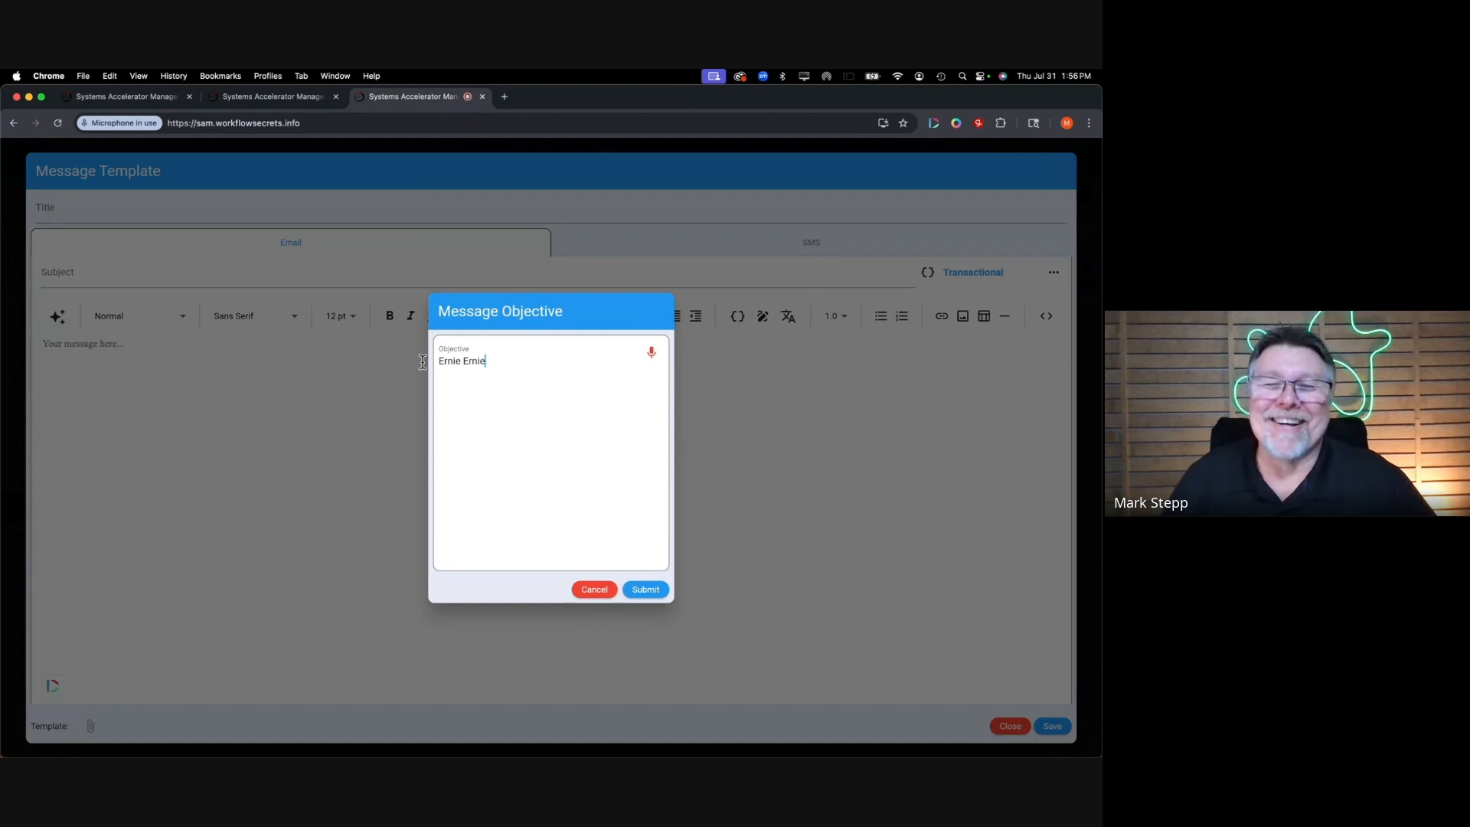
key("super+a")
key("BackSpace")
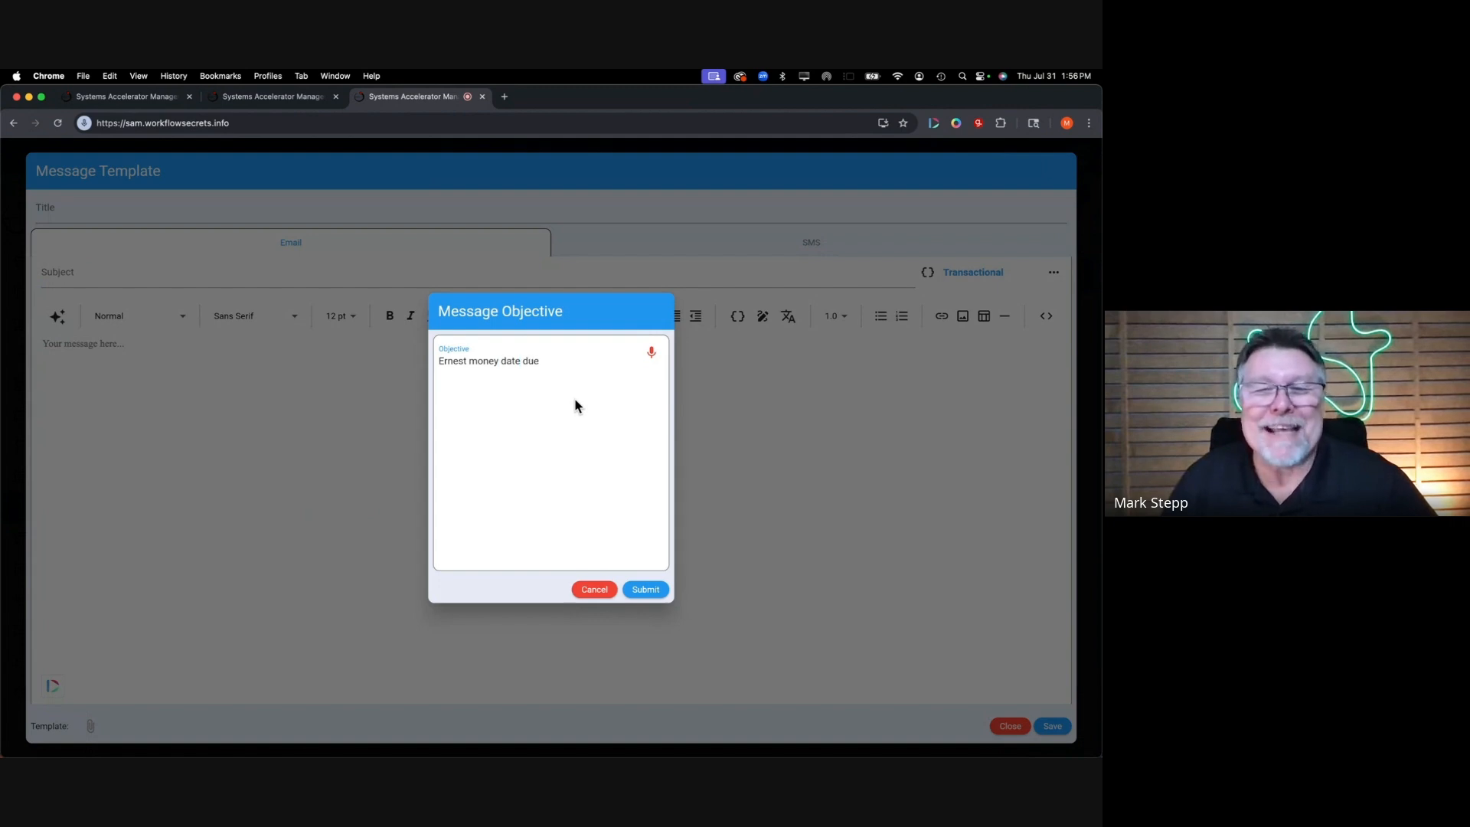
left_click(645, 590)
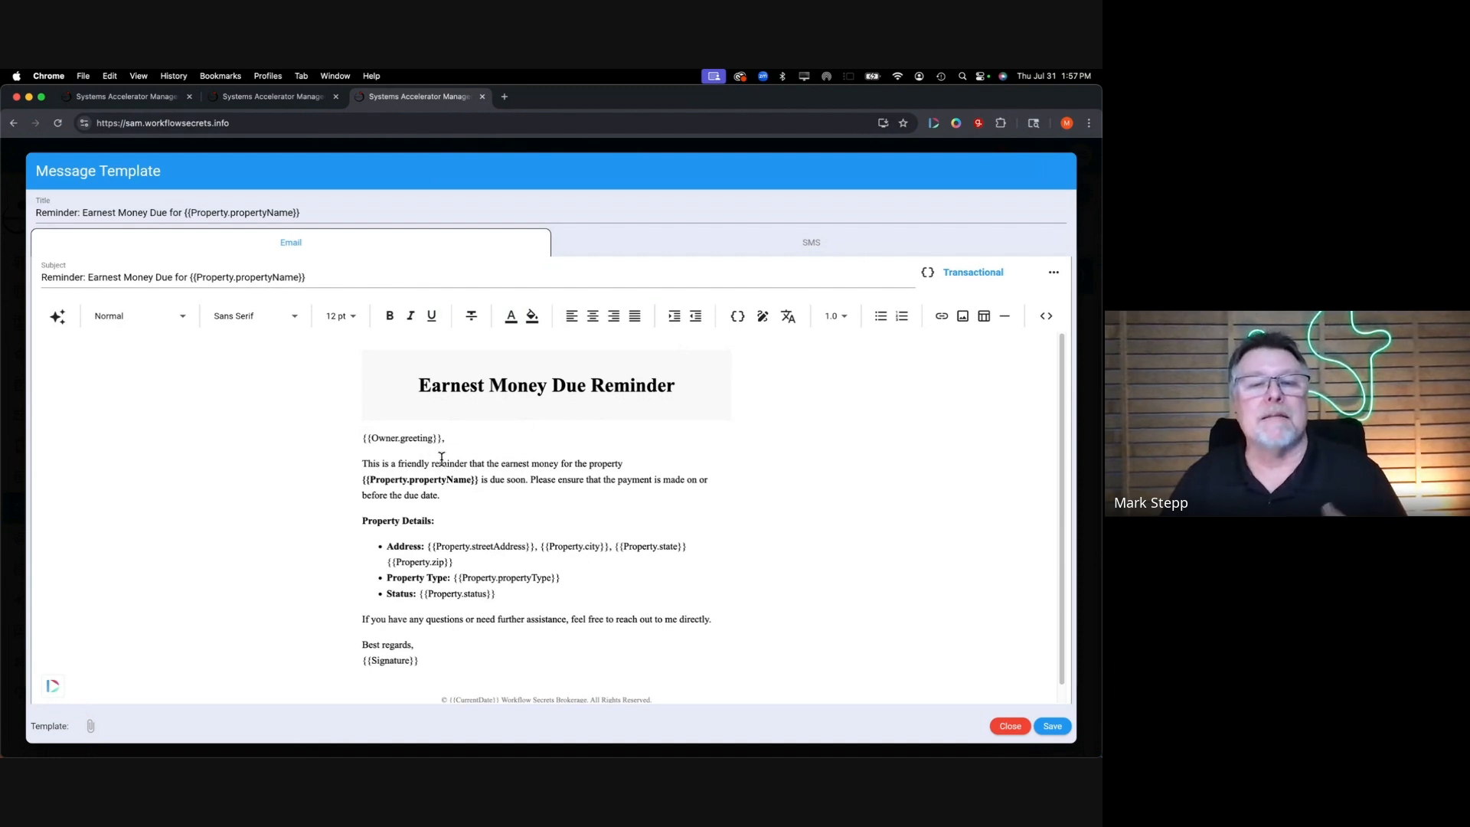
- Replace the {{Owner.greeting}} line in the email with the PartyMember.buyer.firstName merge field
left_click_drag(446, 438, 360, 438)
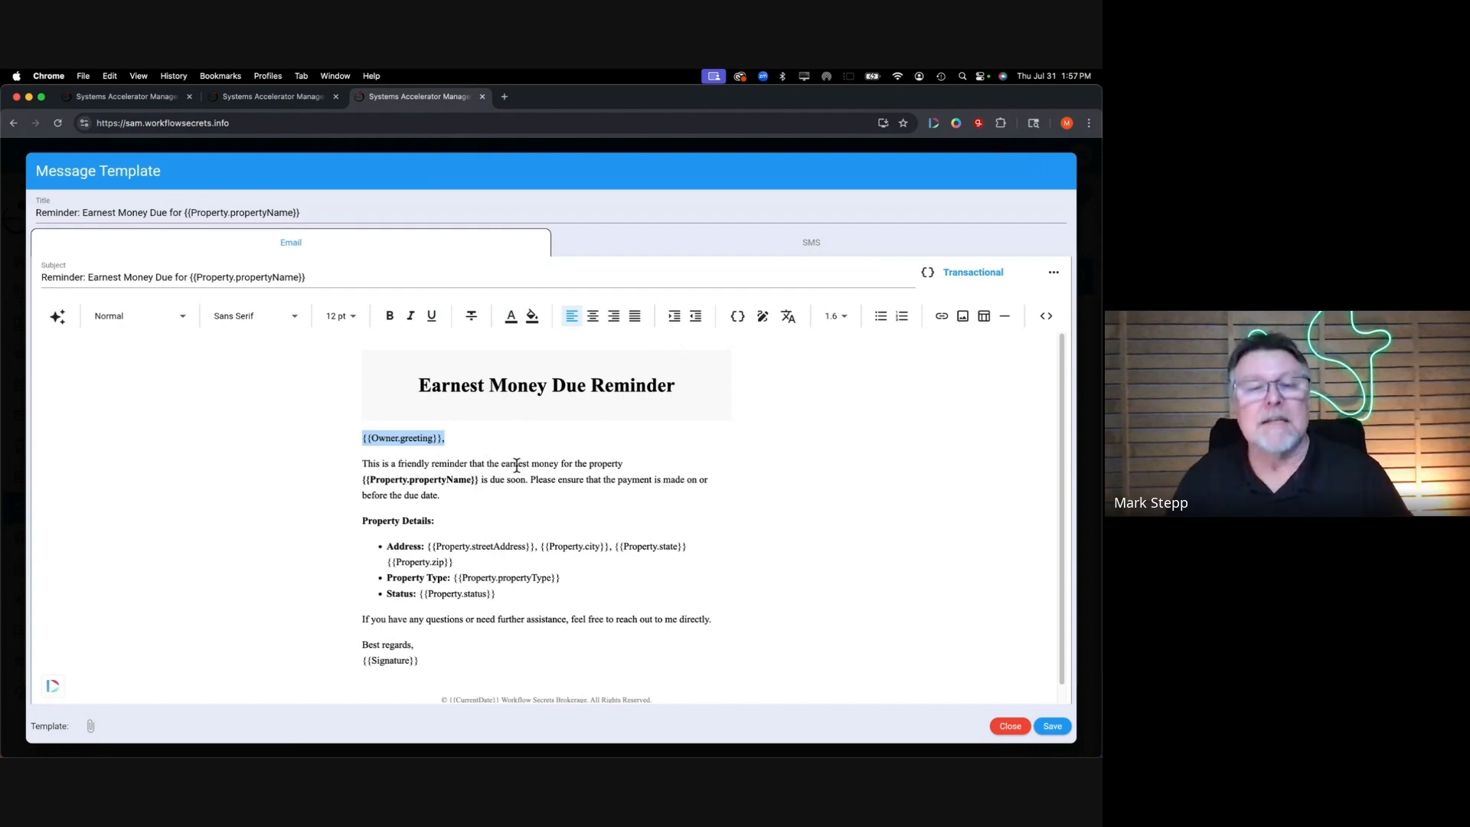
key("BackSpace")
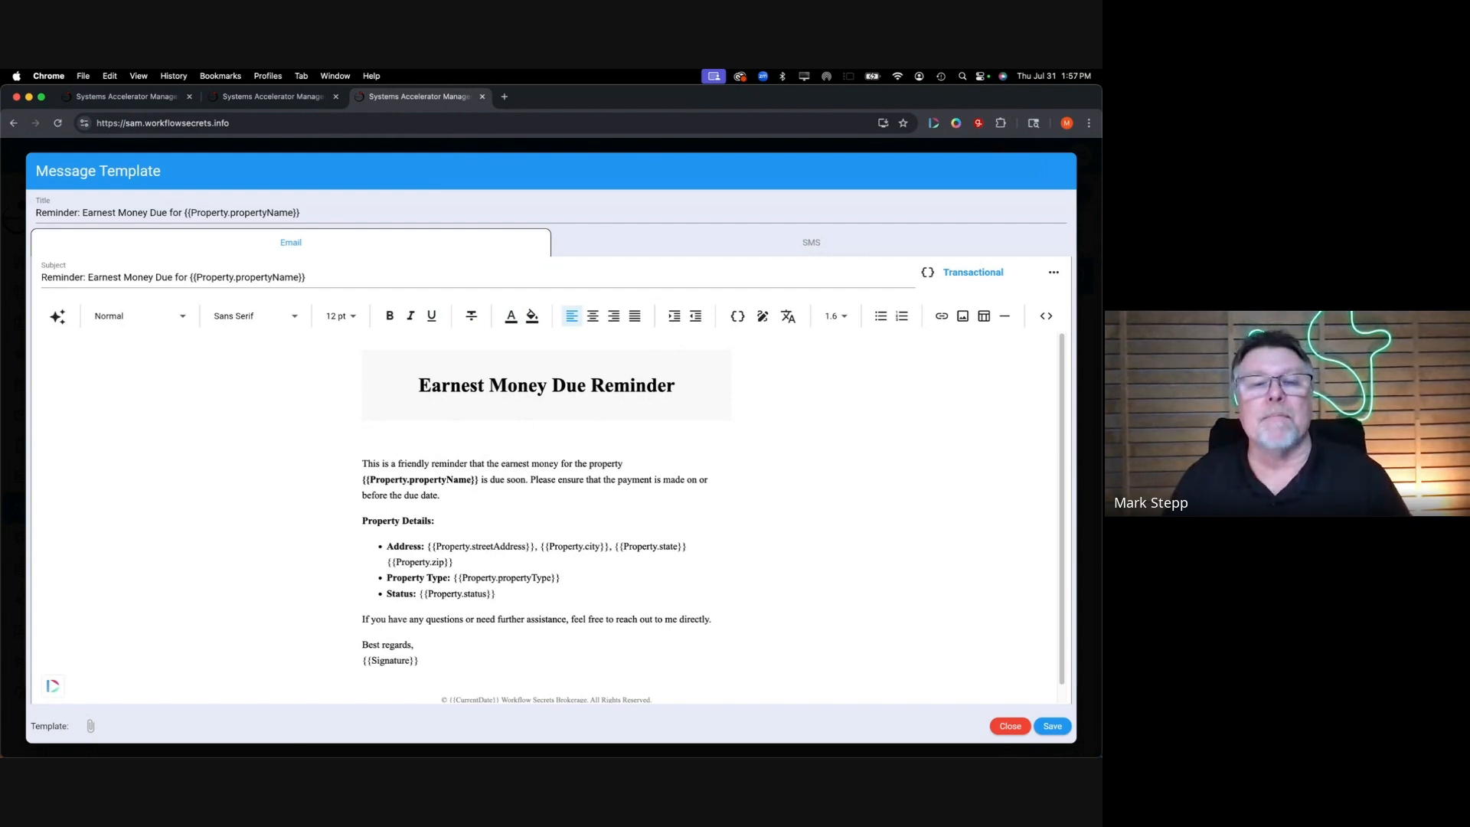
left_click(739, 320)
type("buyer")
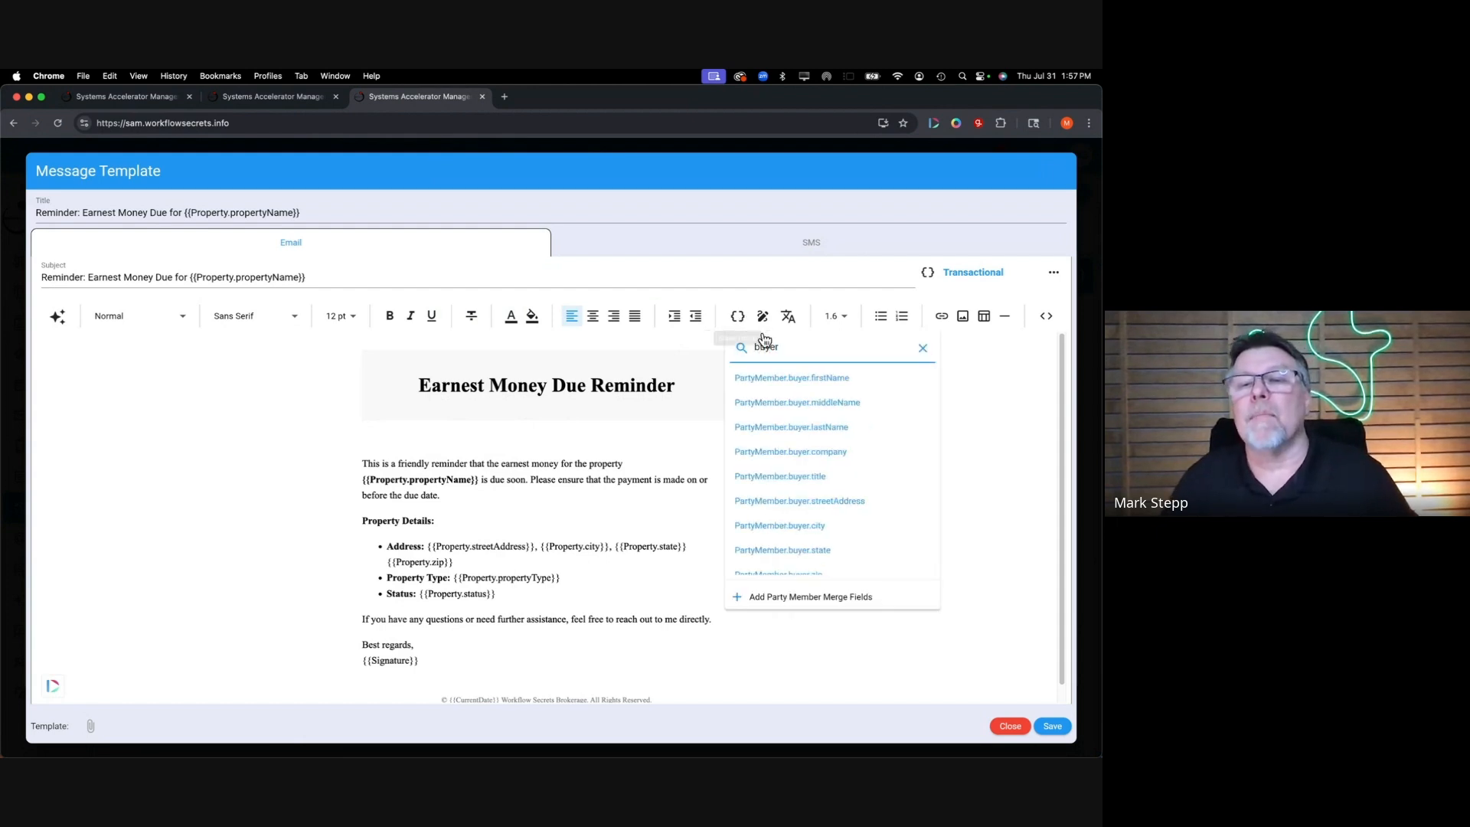
left_click(834, 385)
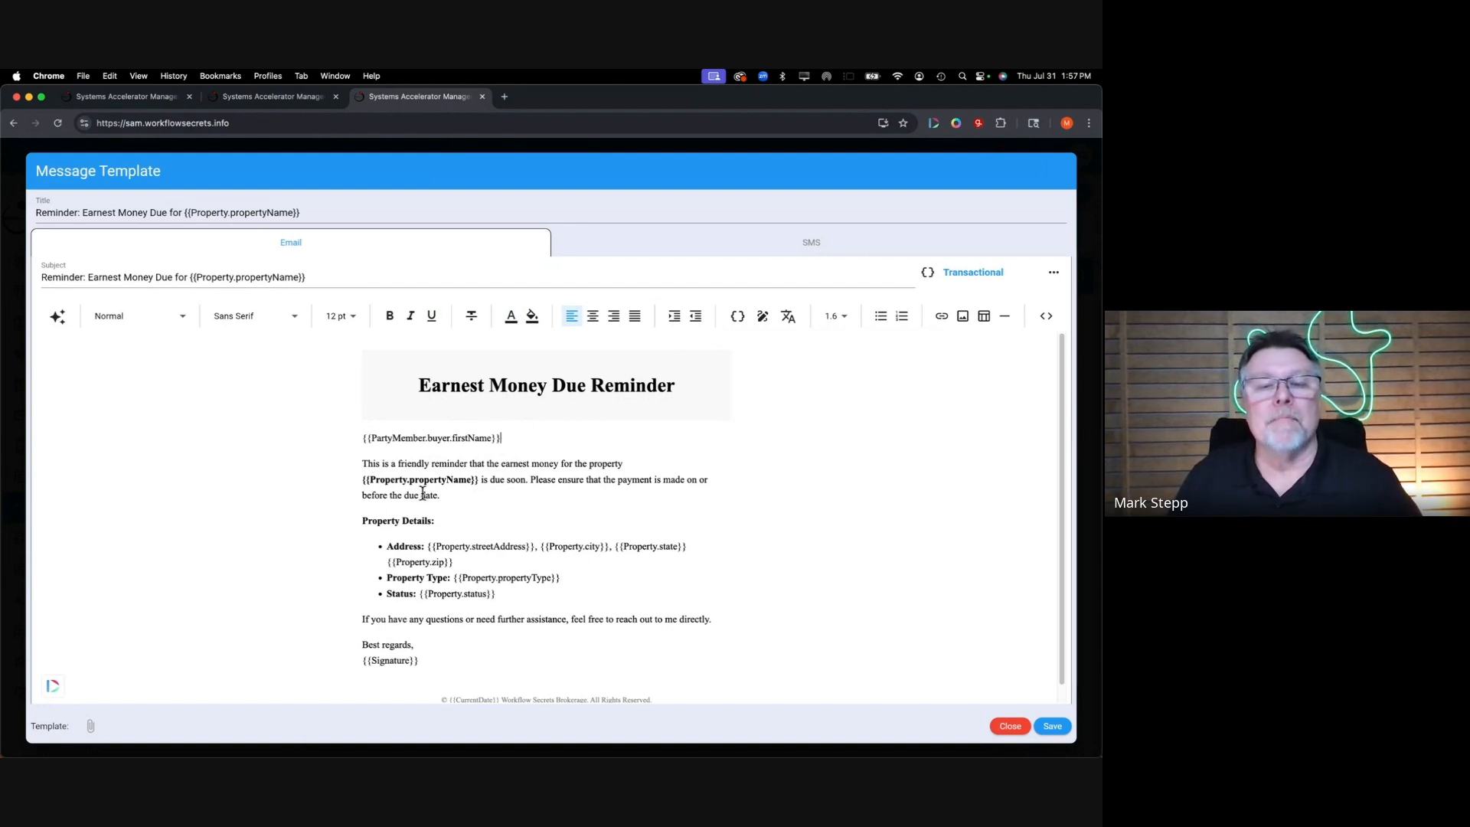
- Add an "Amount:" bullet below Status in the property details with the Transaction.earnestMoney merge field
left_click(500, 596)
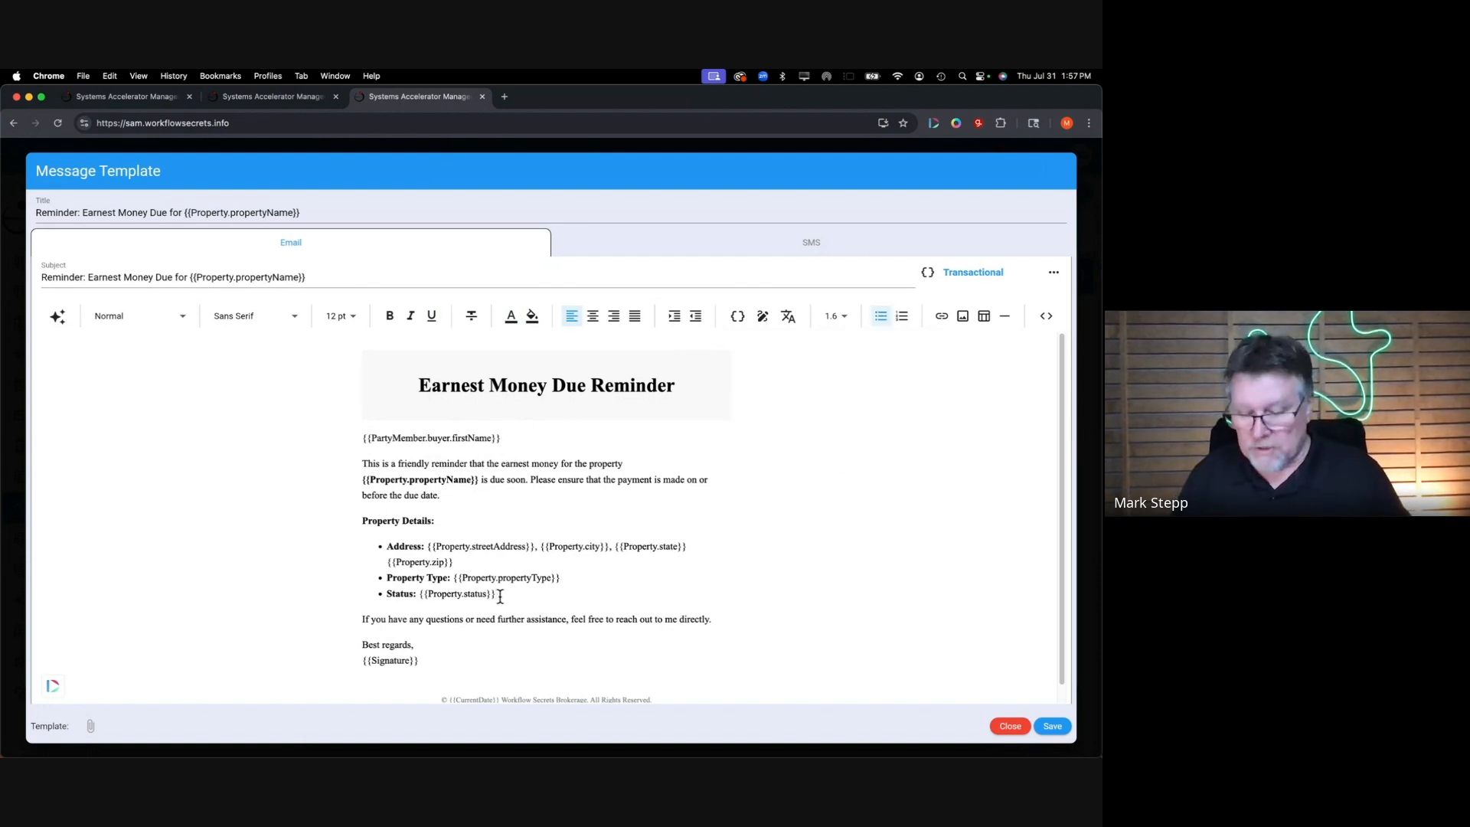
key("Return")
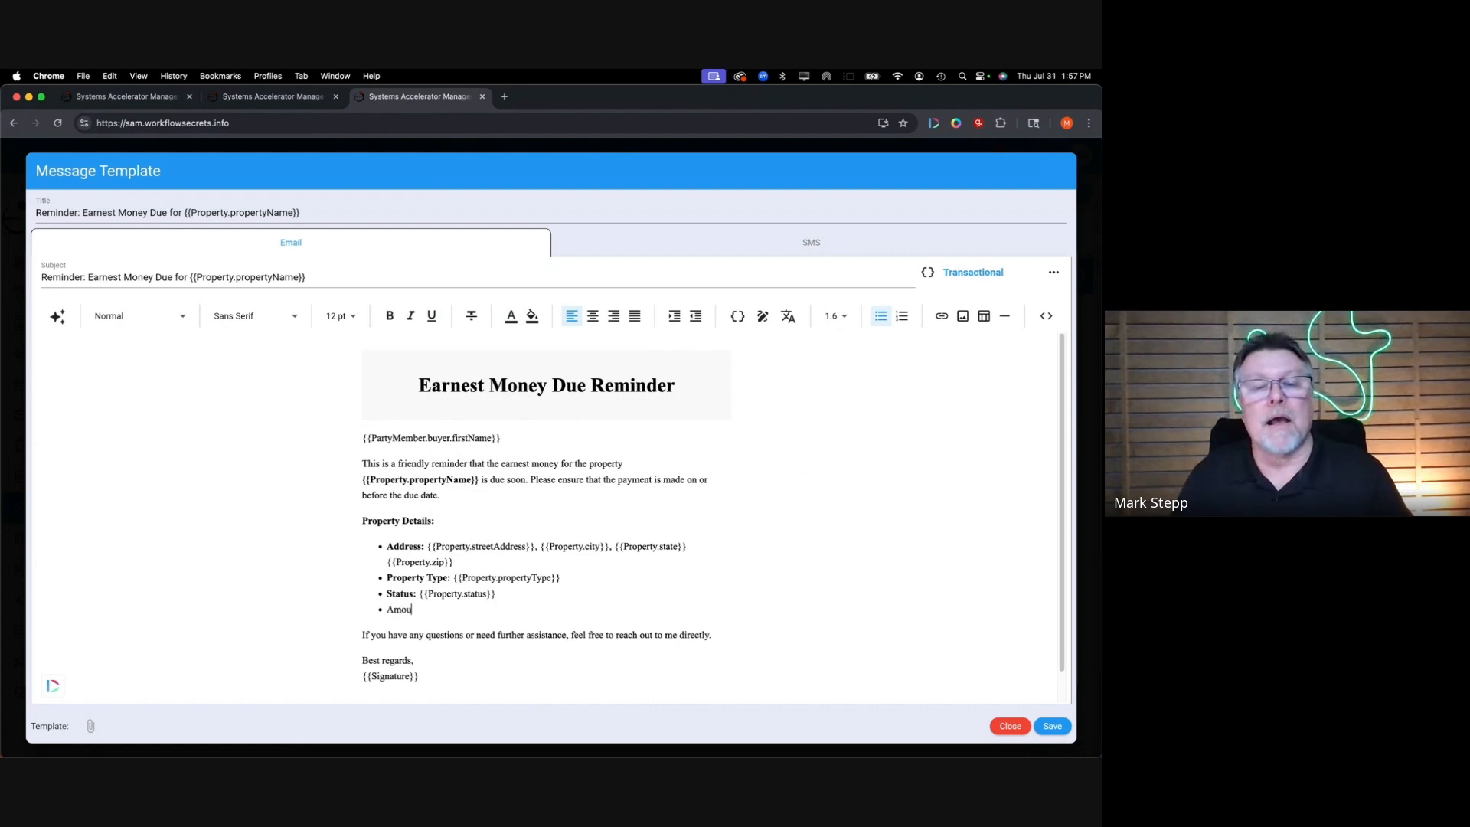
left_click(740, 317)
type("earn")
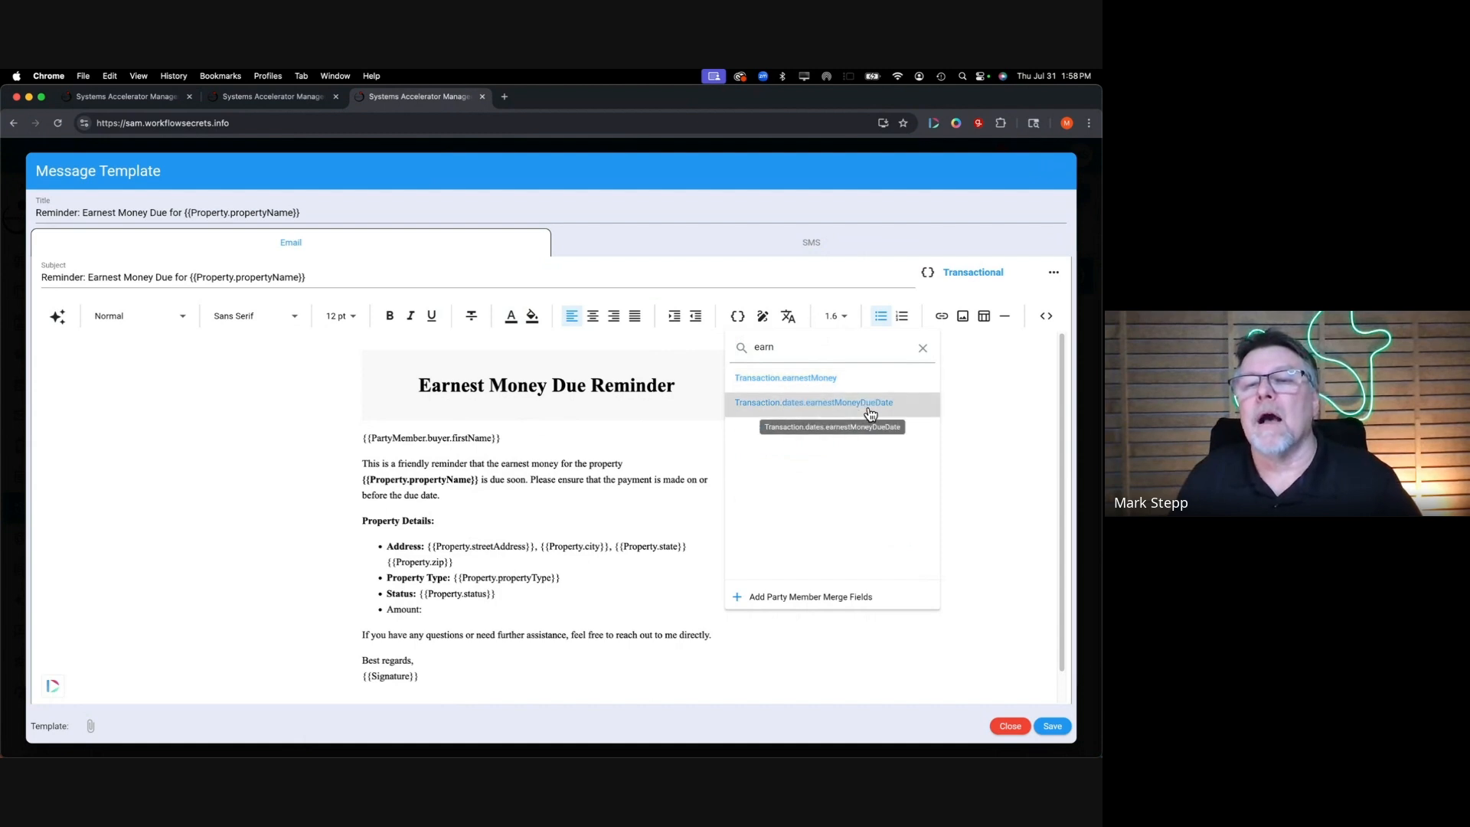
left_click(827, 380)
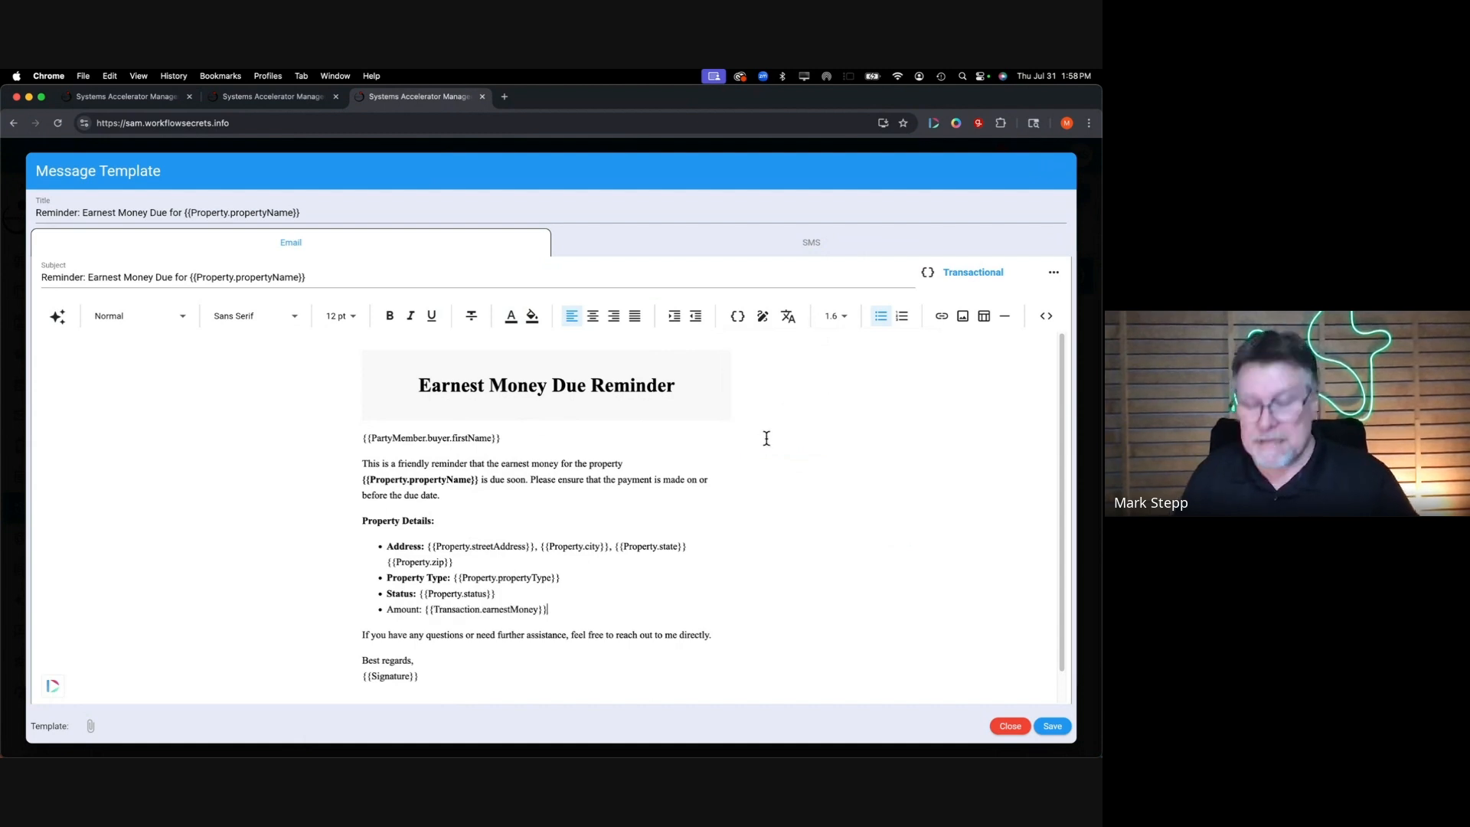
- Add a "Due Date:" bullet below the amount with the Transaction.dates.earnestMoneyDueDate merge field
key("Return")
type("Due Date:")
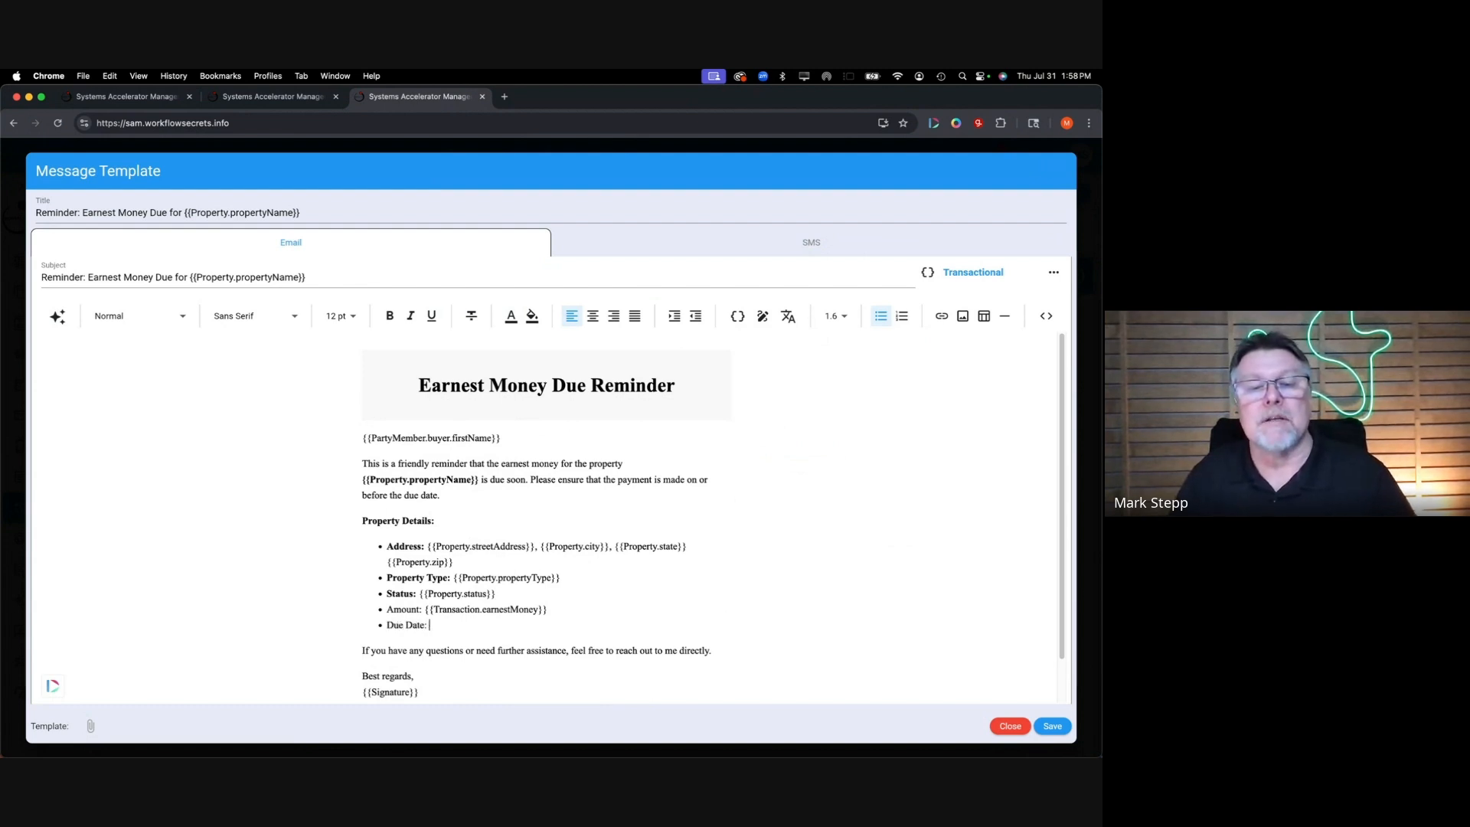
left_click(737, 317)
type("due")
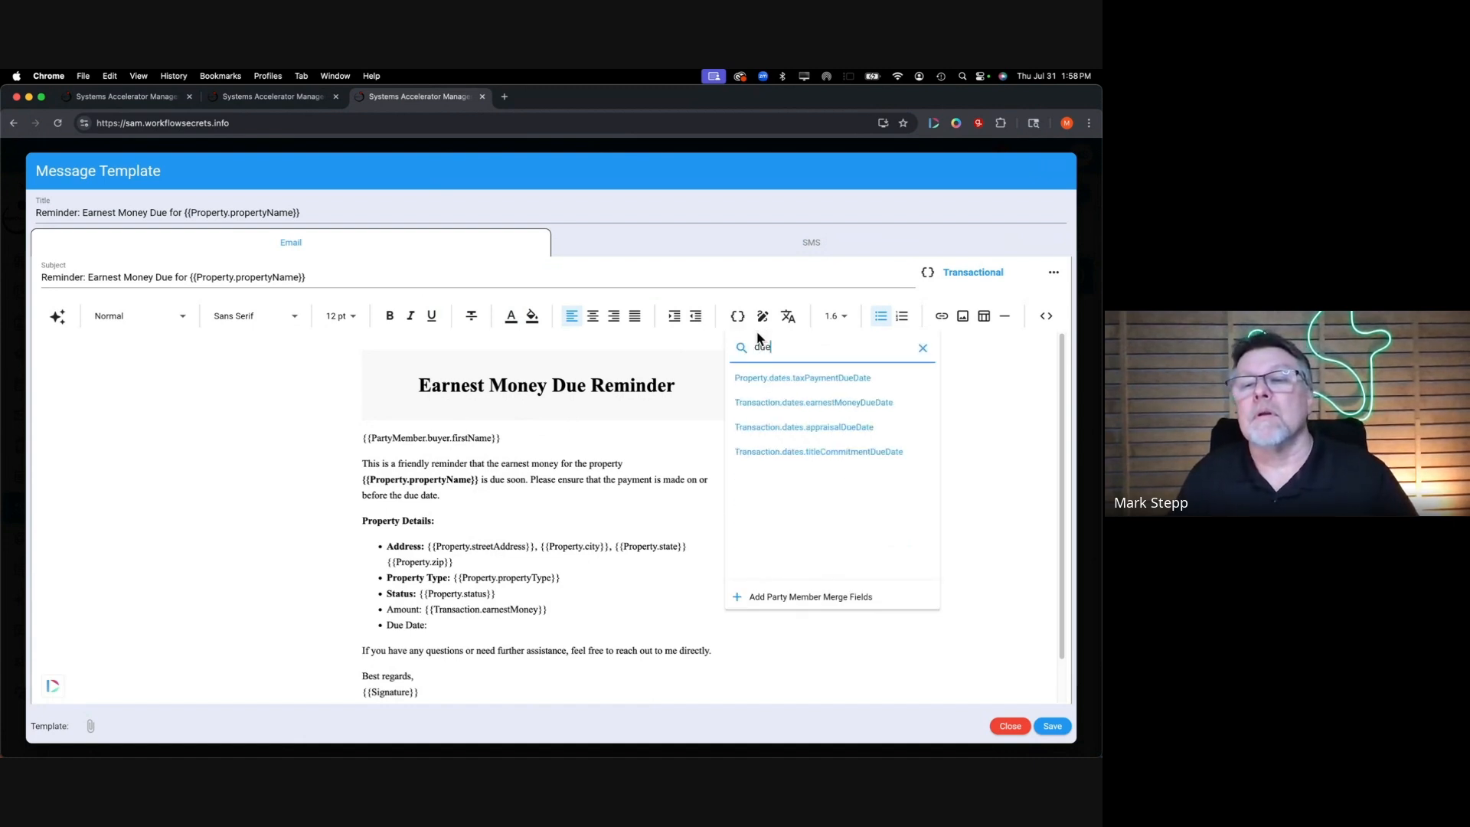
left_click(836, 403)
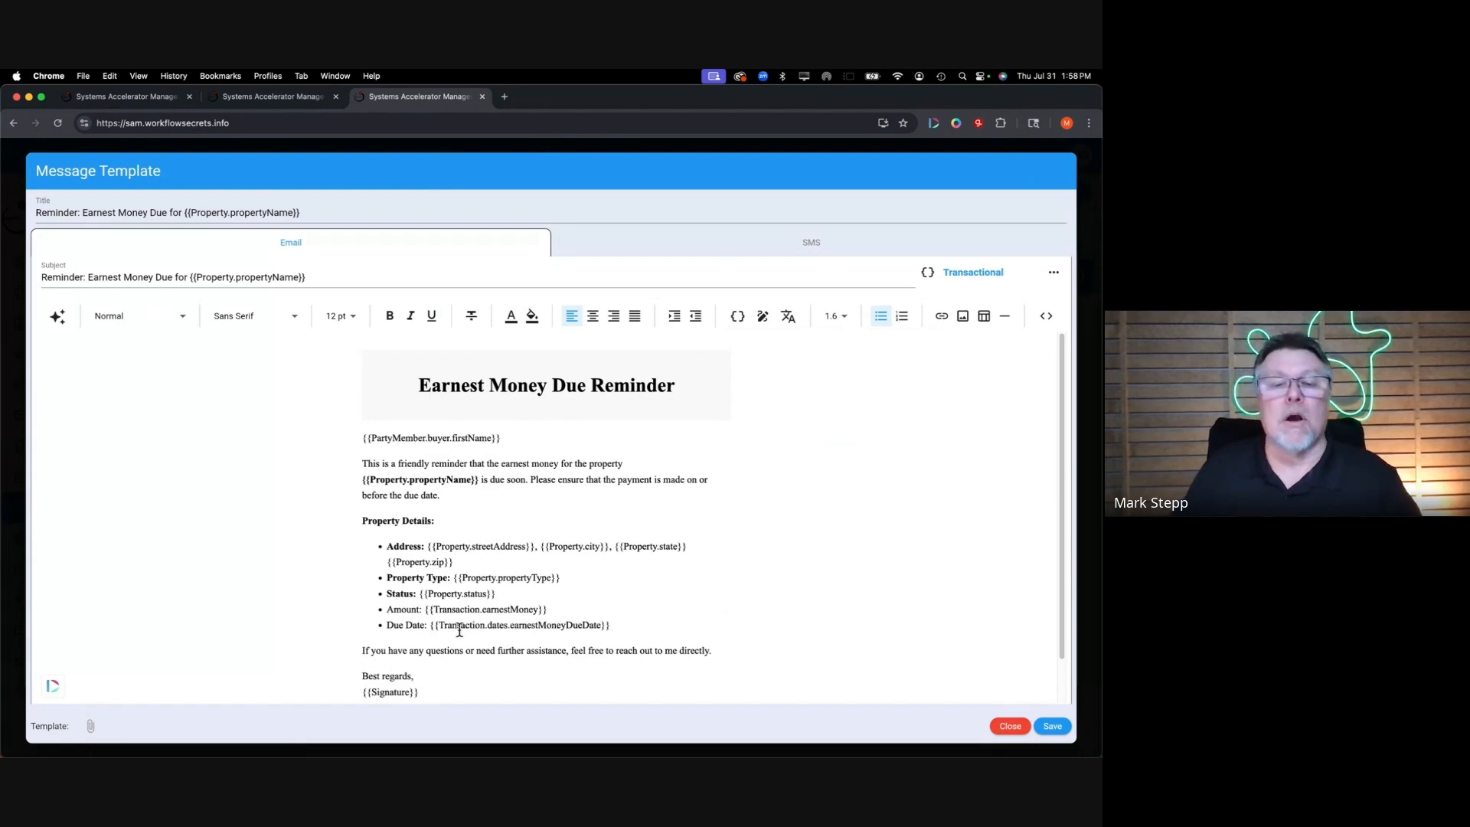
- Bold the "Amount" and "Due Date" labels in the email's property details and save the message template
double_click(408, 611)
key("super+b")
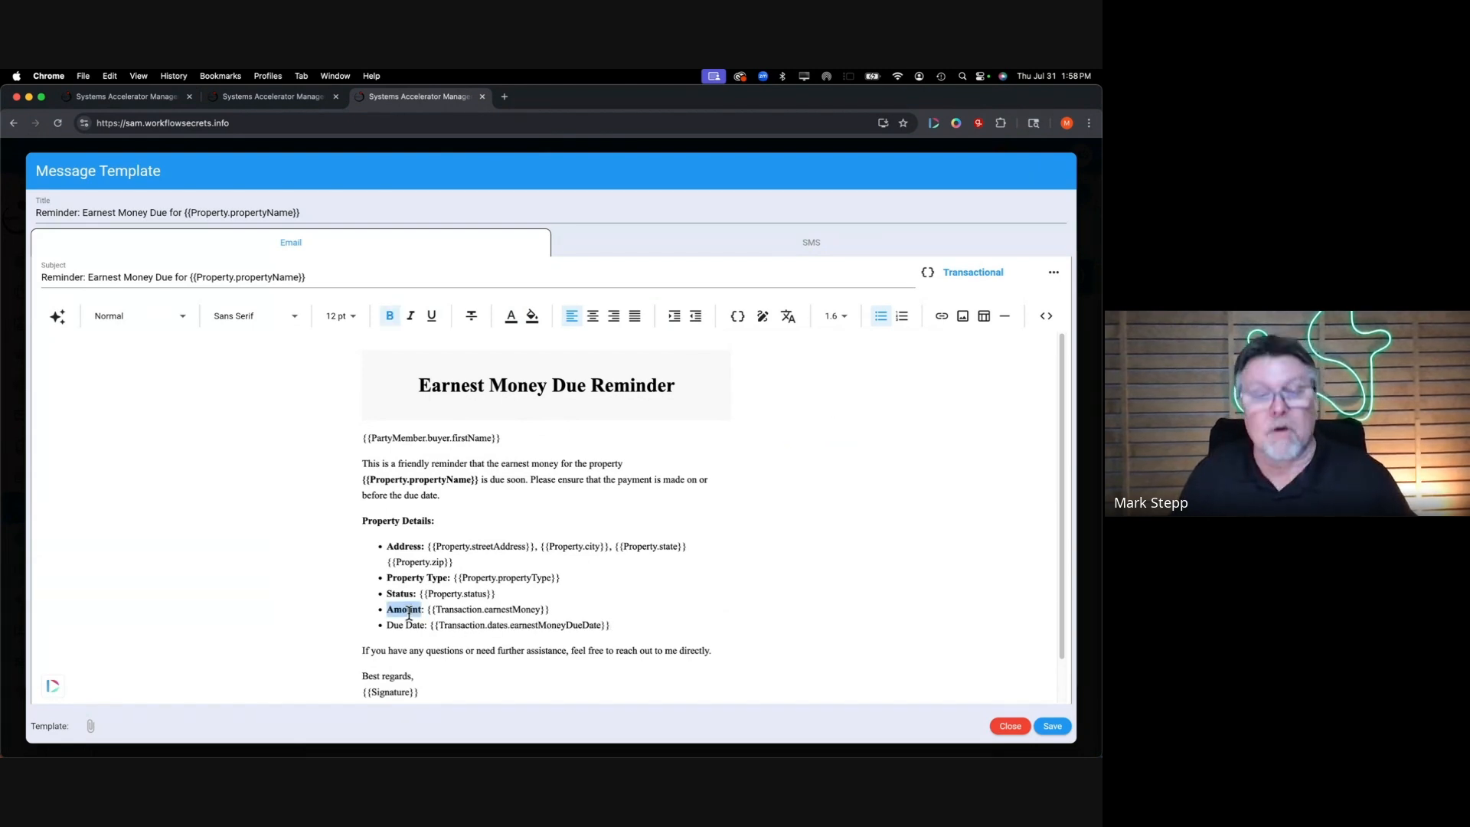
left_click(405, 626)
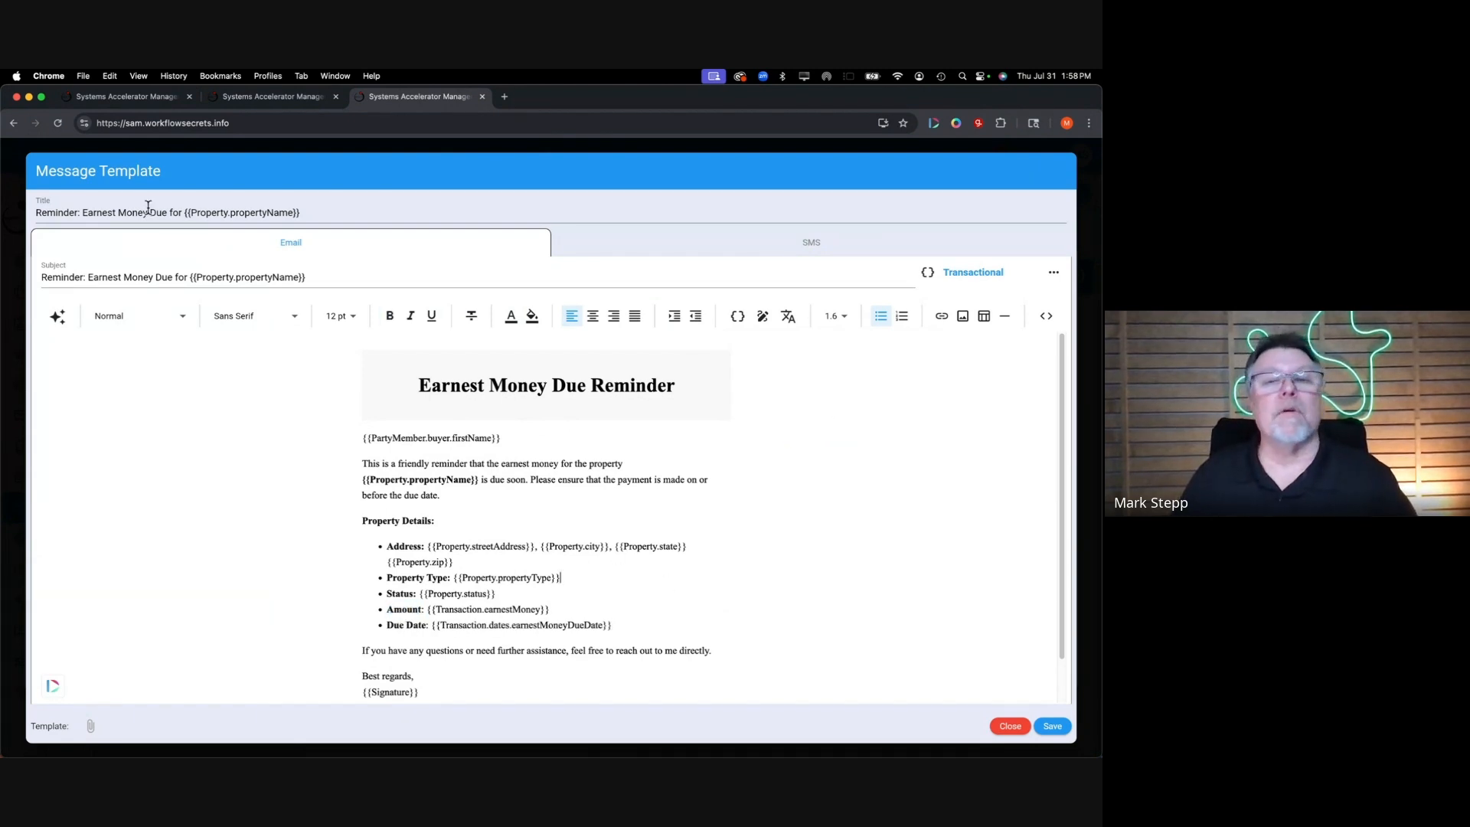
left_click(1054, 728)
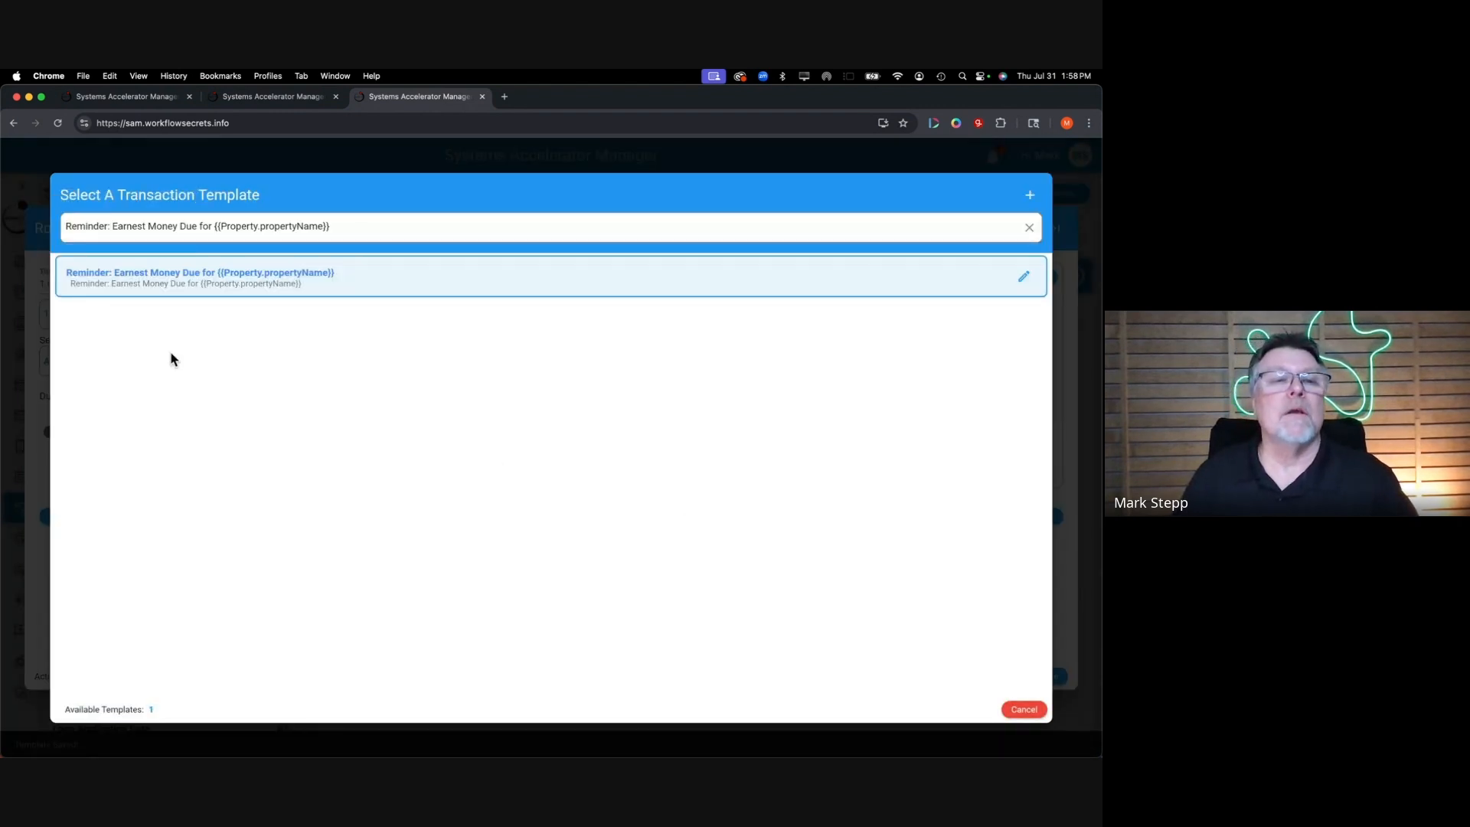
- Use the "Reminder: Earnest Money Due for {{Property.propertyName}}" template for the Send Message action, and save the action and the 1 day reminder activity
left_click(346, 284)
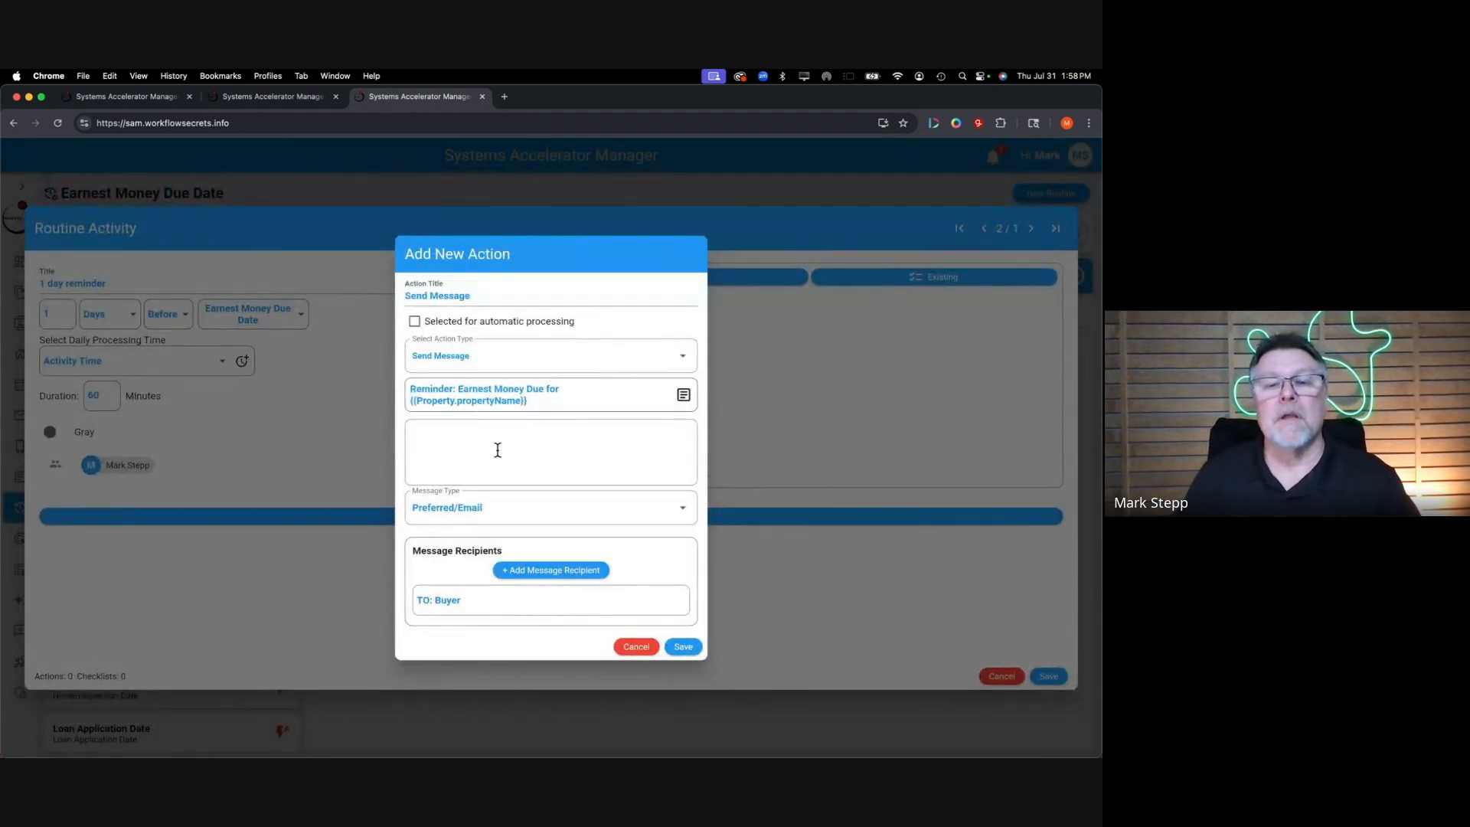
left_click(683, 647)
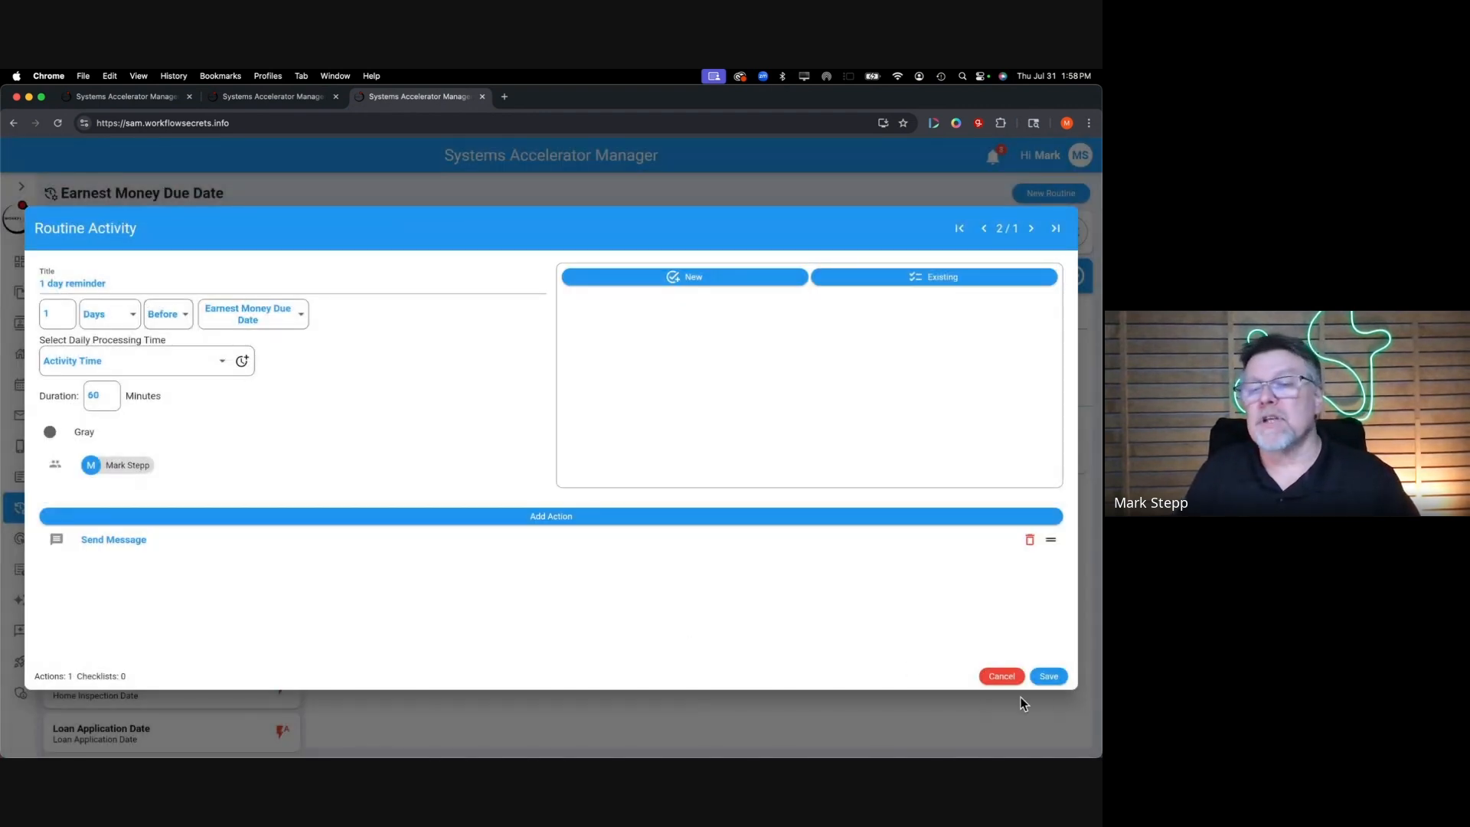
left_click(1049, 677)
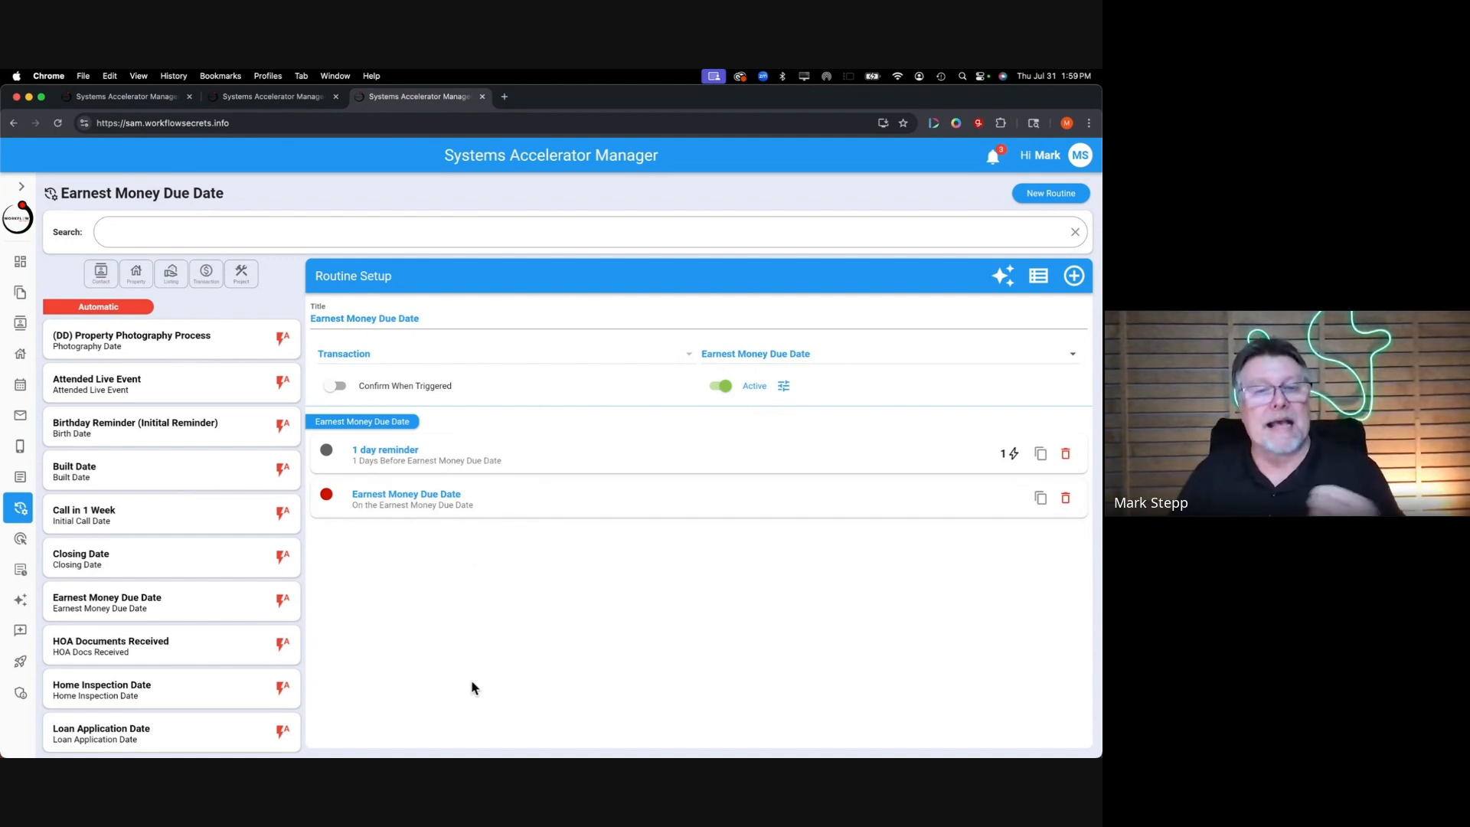
- Assign the first listed additional team member to the Earnest Money Due Date activity and save it
left_click(475, 504)
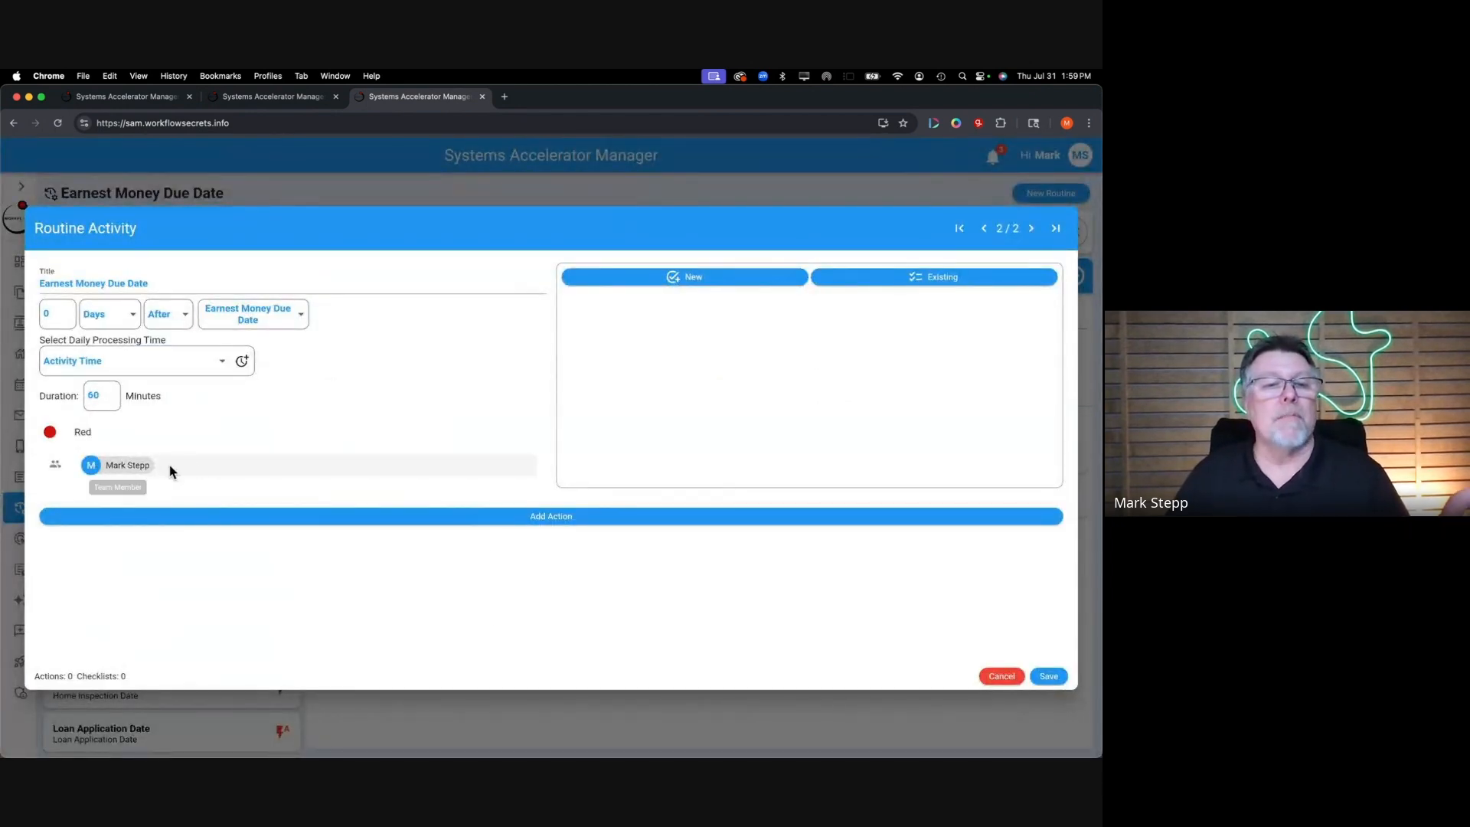
left_click(191, 467)
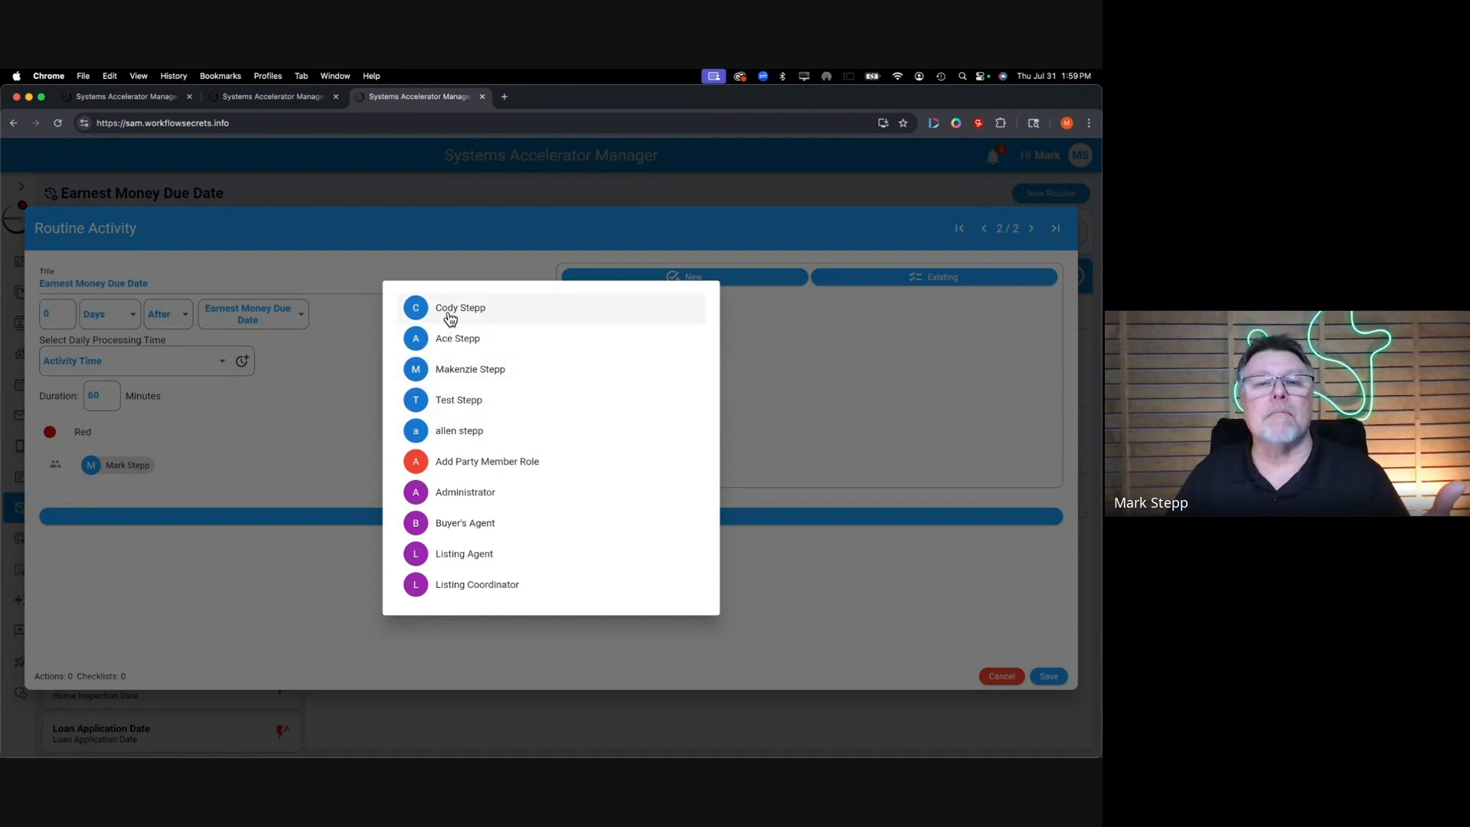
left_click(451, 319)
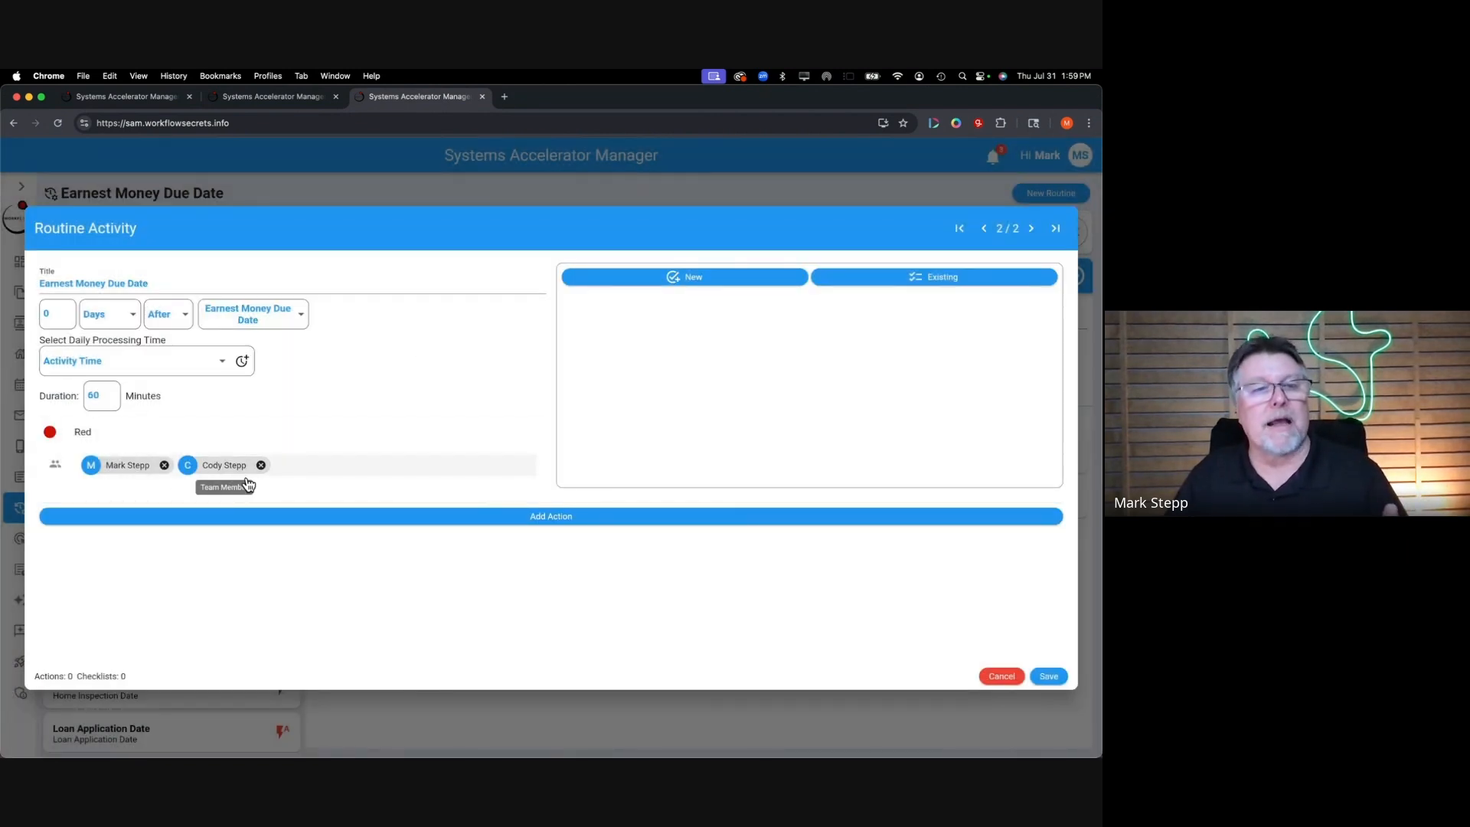
left_click(1038, 674)
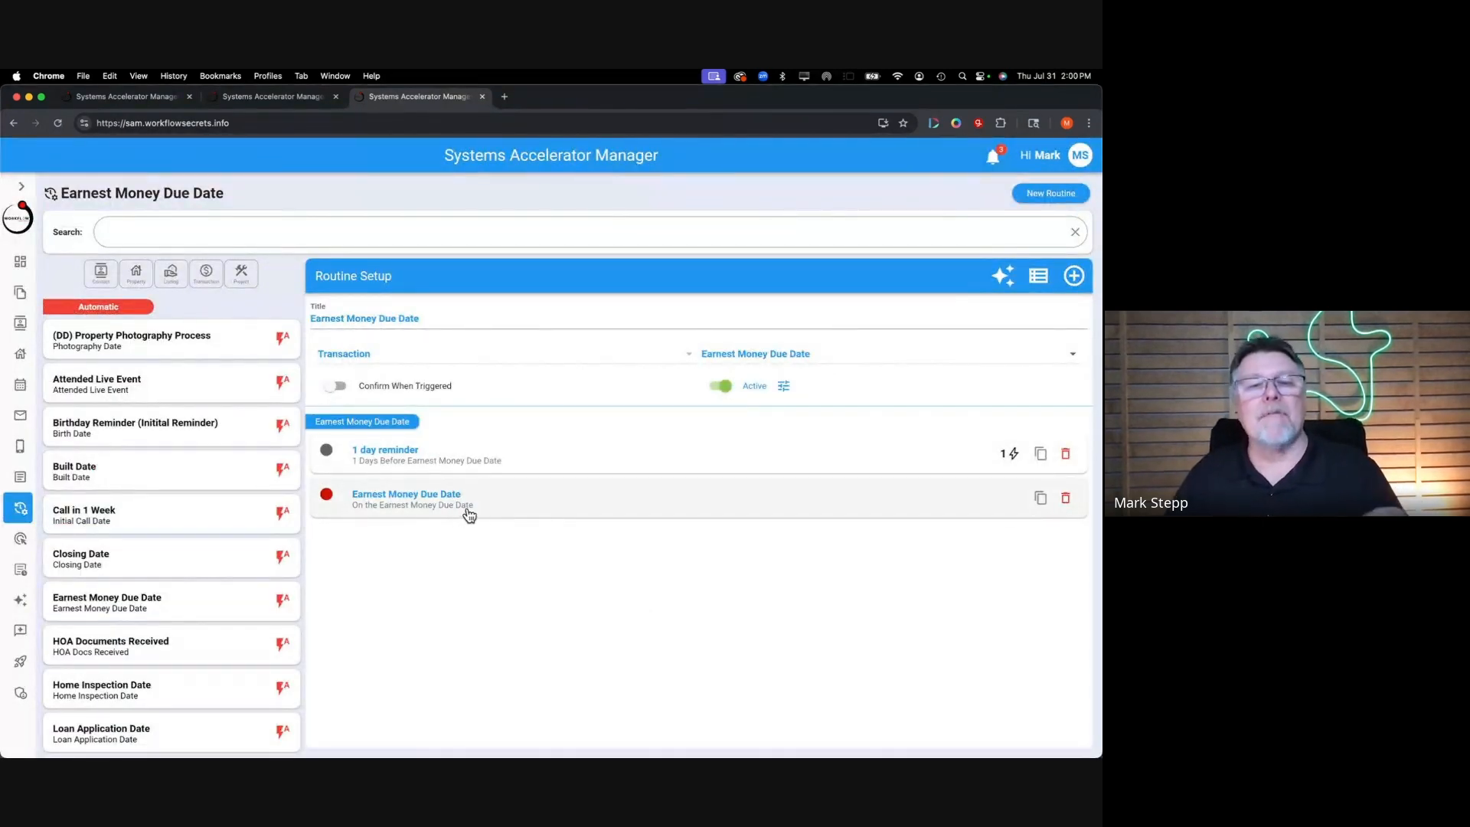
- Start a new checklist item titled "Received Earnest Money" in the Earnest Money Due Date activity
left_click(510, 506)
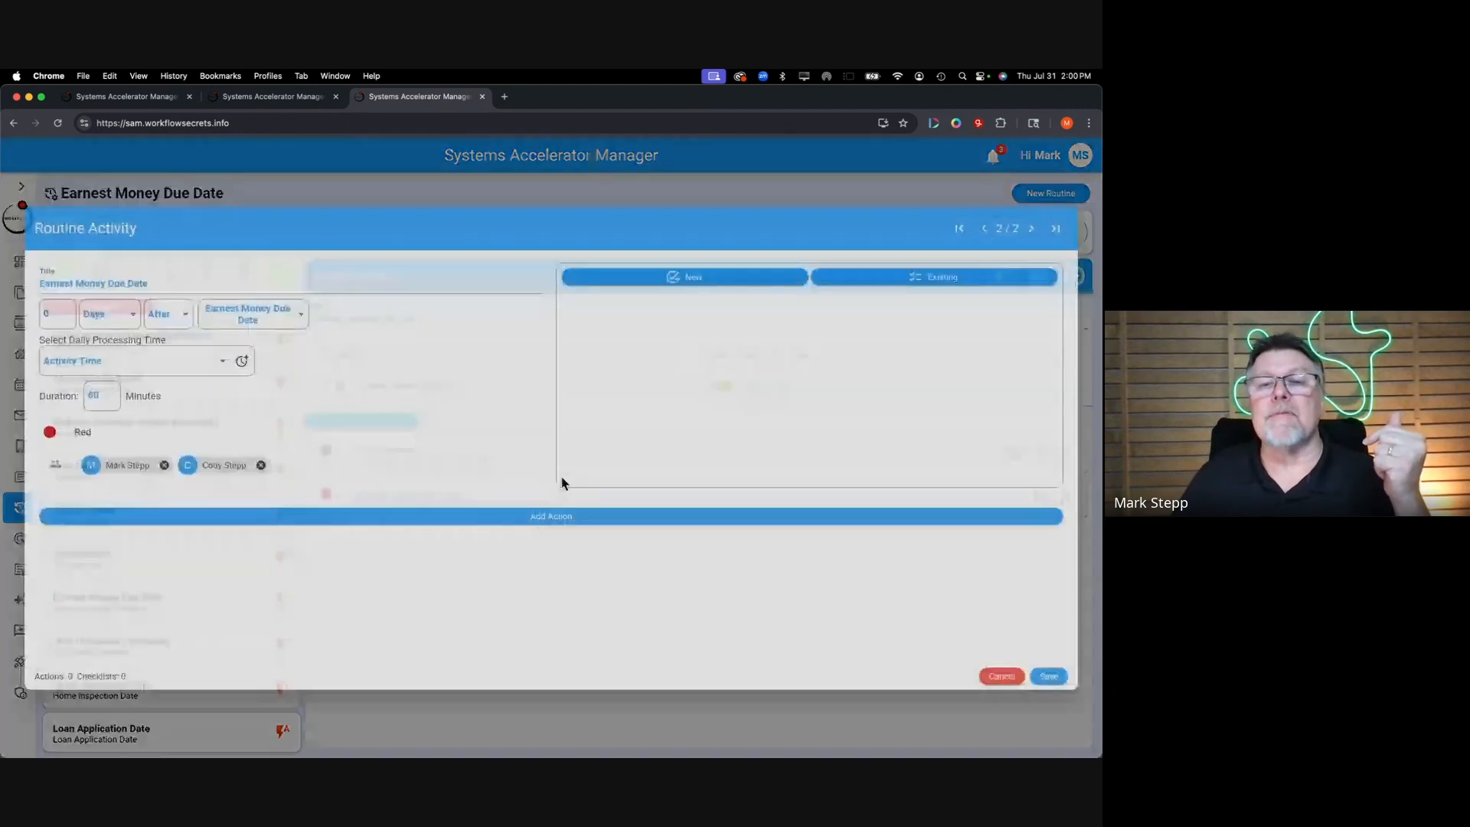
left_click(664, 280)
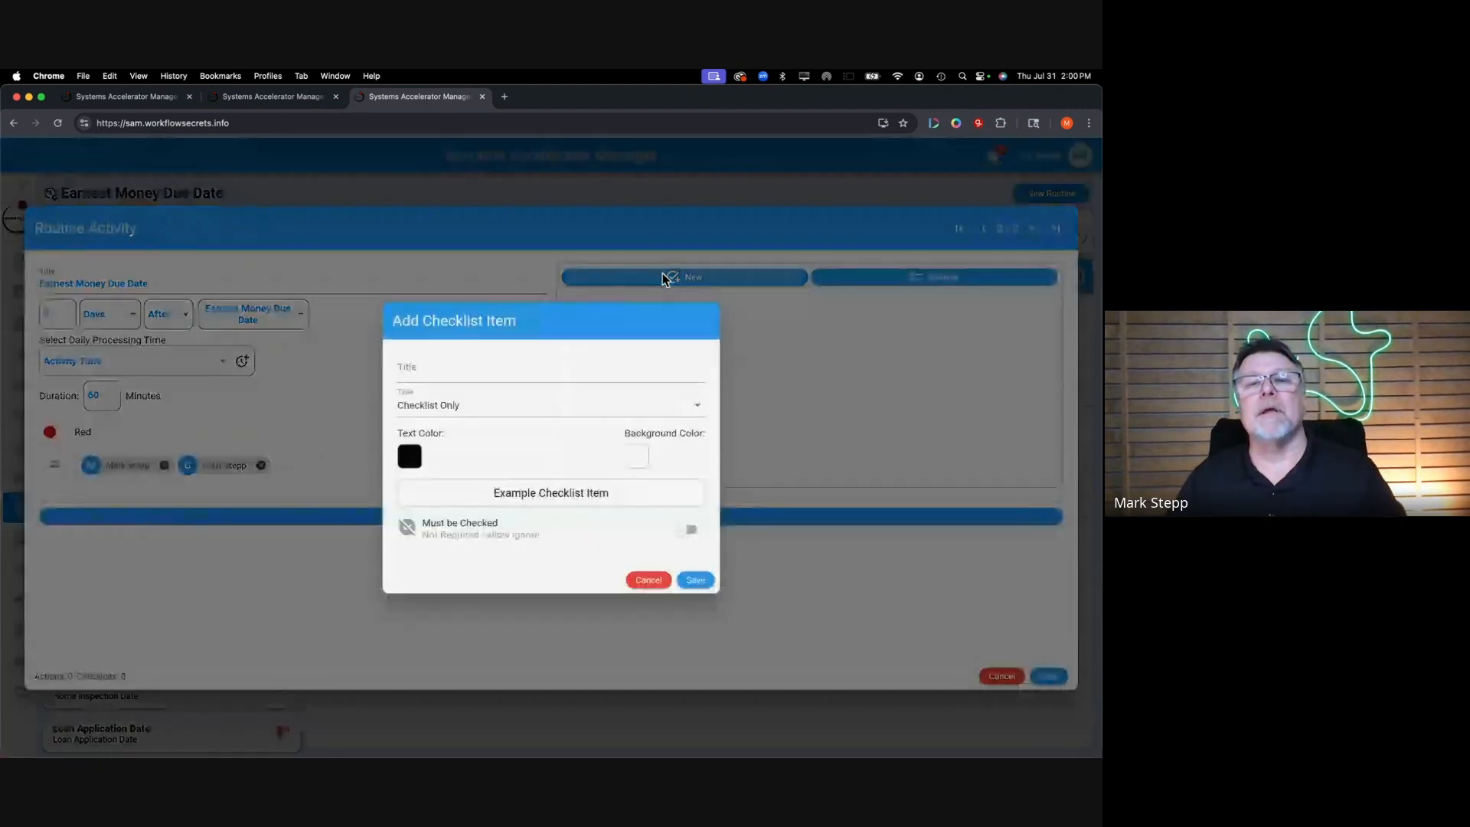
left_click(460, 372)
type("Received Earnest Money")
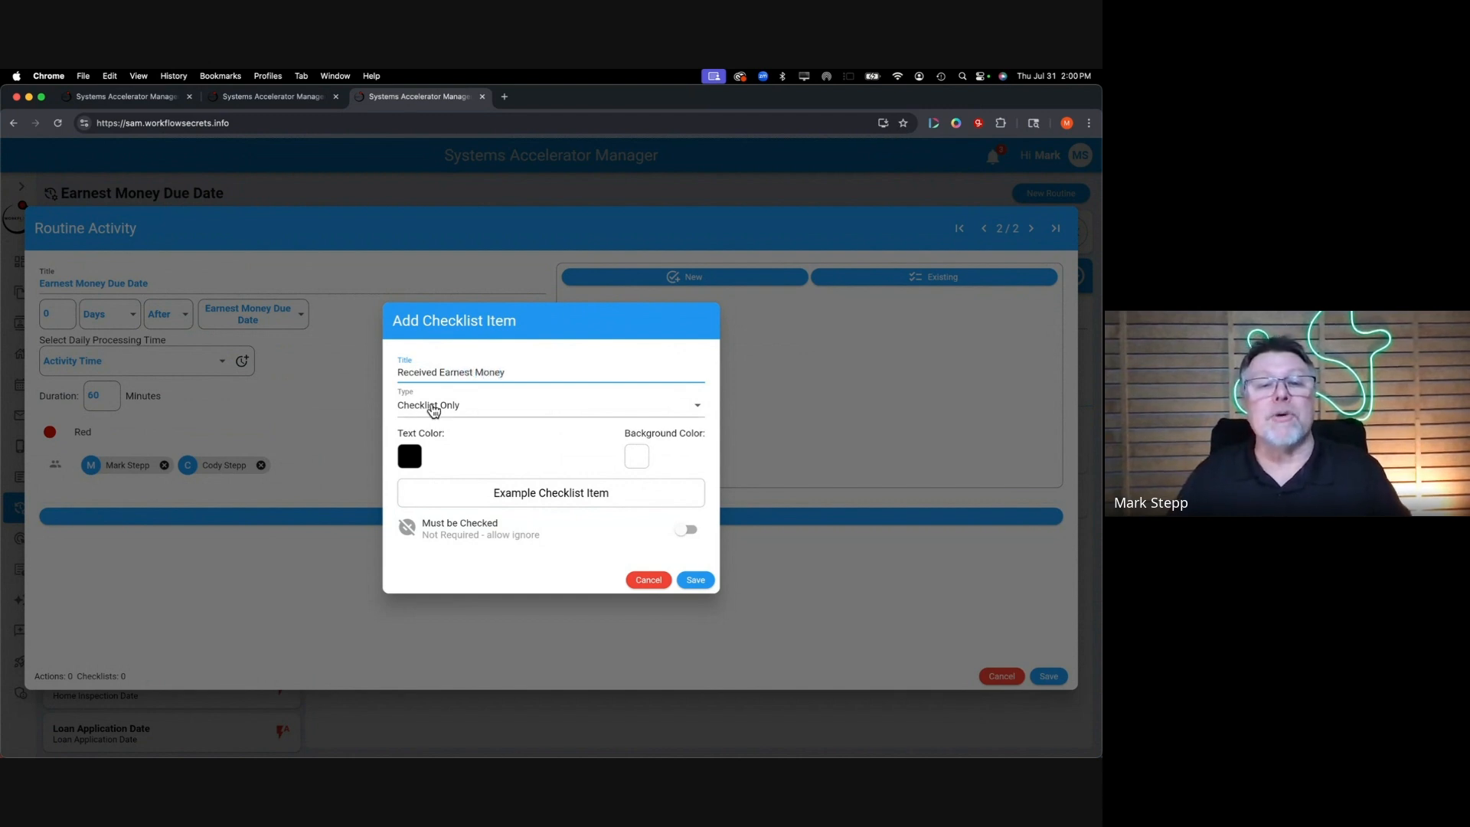
- Make the checklist item a Field Validation on transactionDetails.dates.earnestMoneyDueDate and save it
left_click(433, 411)
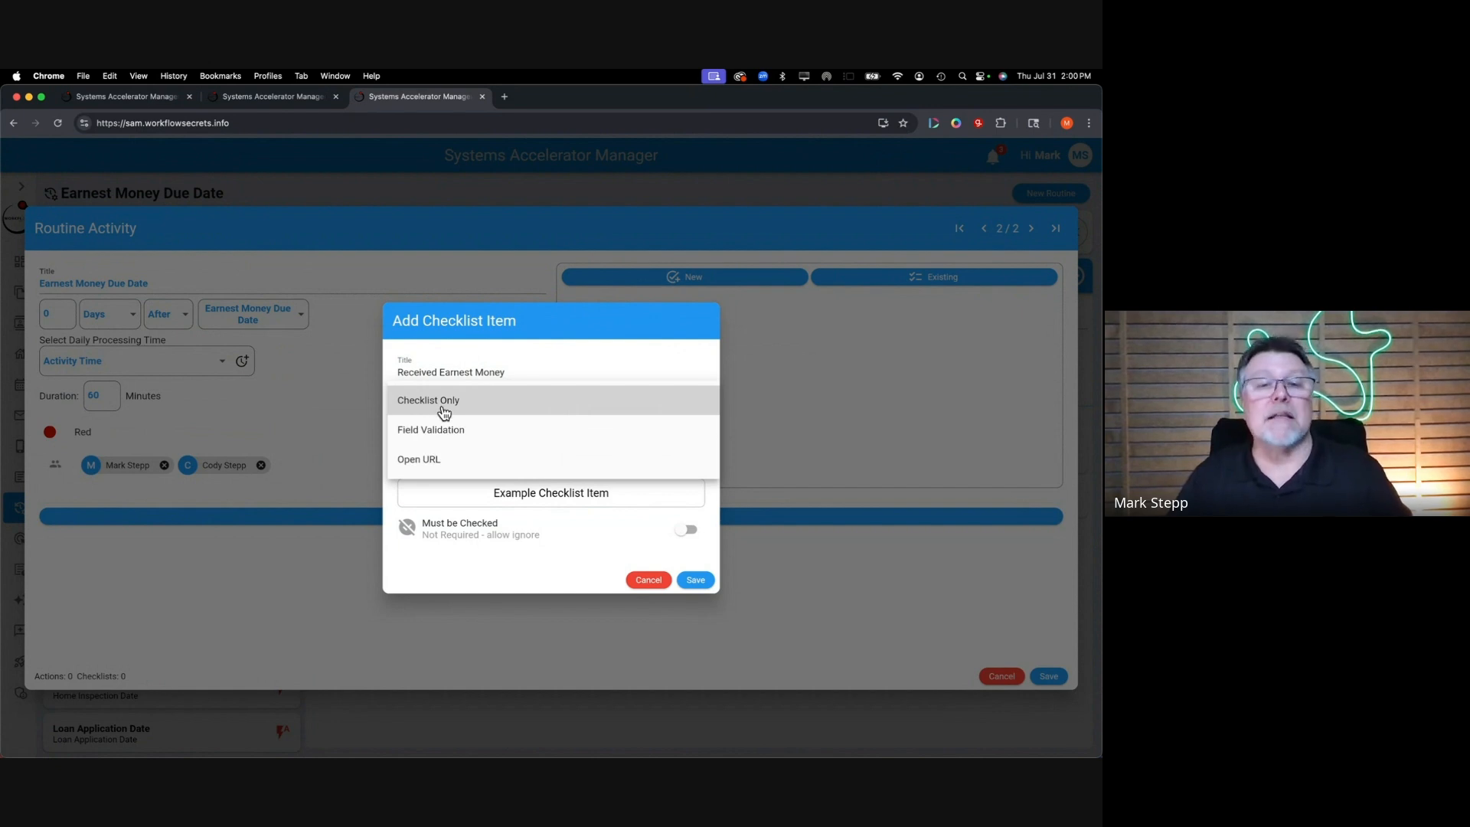
left_click(442, 443)
left_click(438, 423)
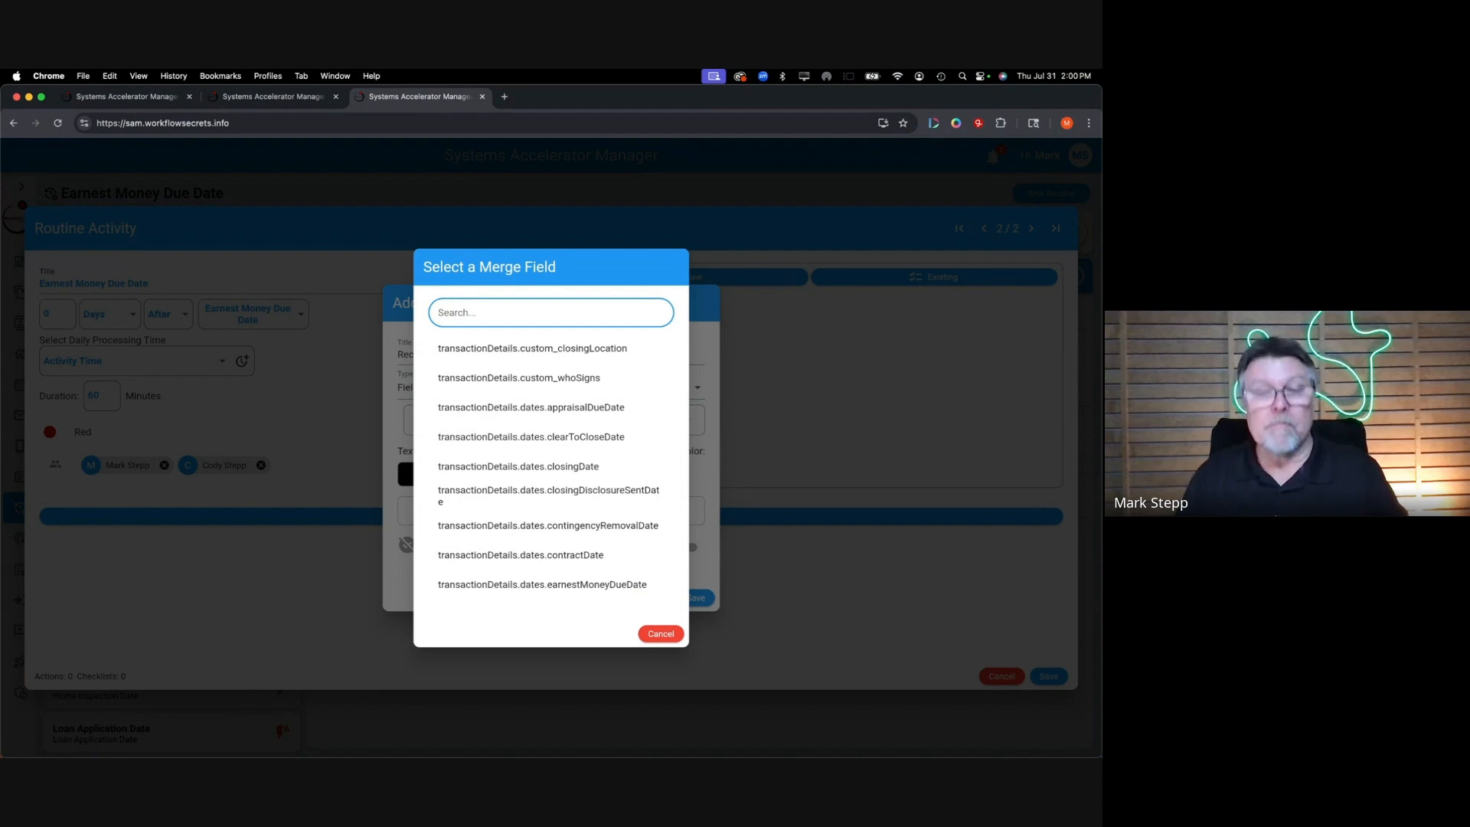
type("earn")
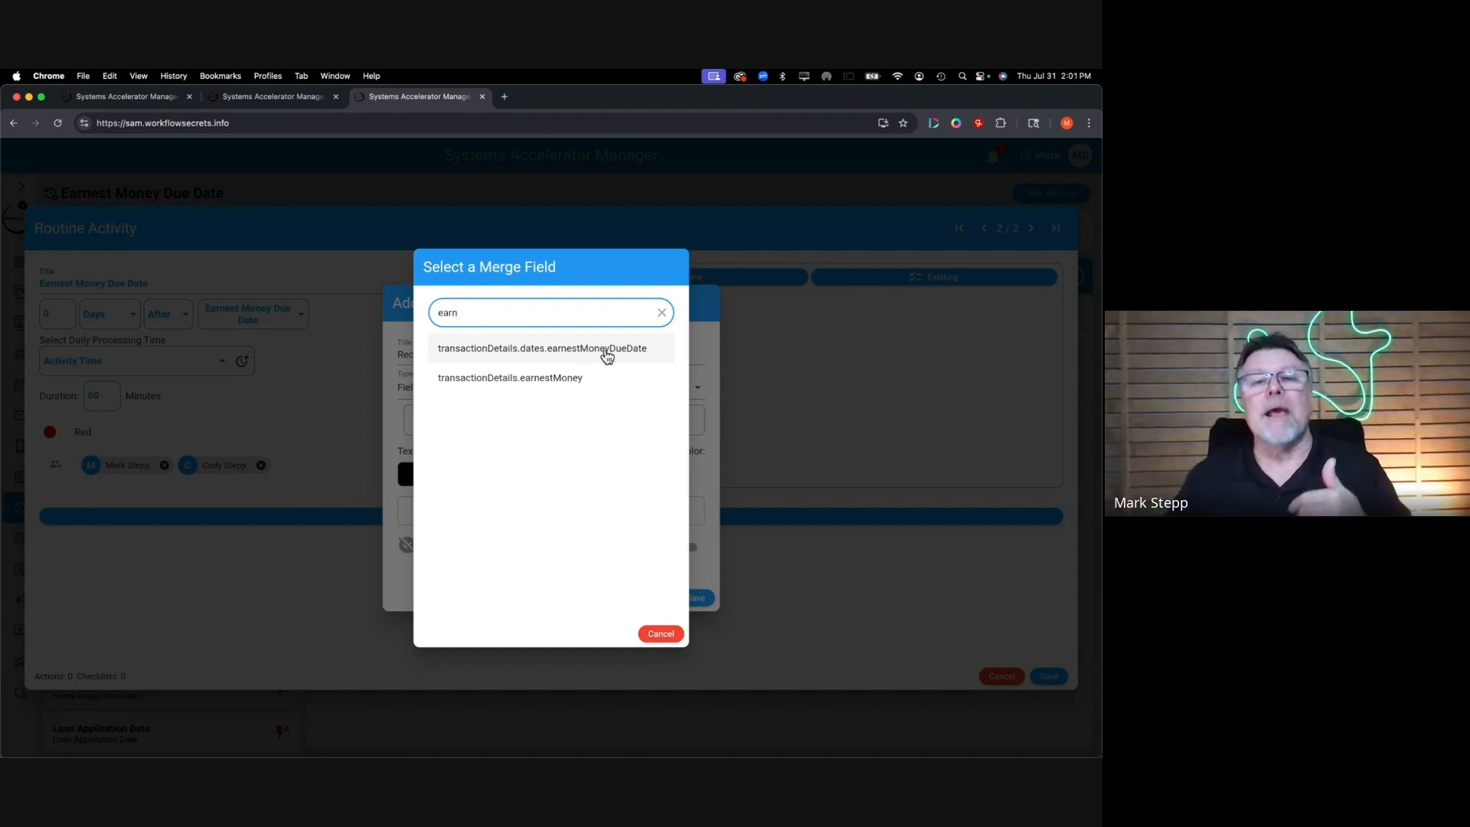
left_click(527, 352)
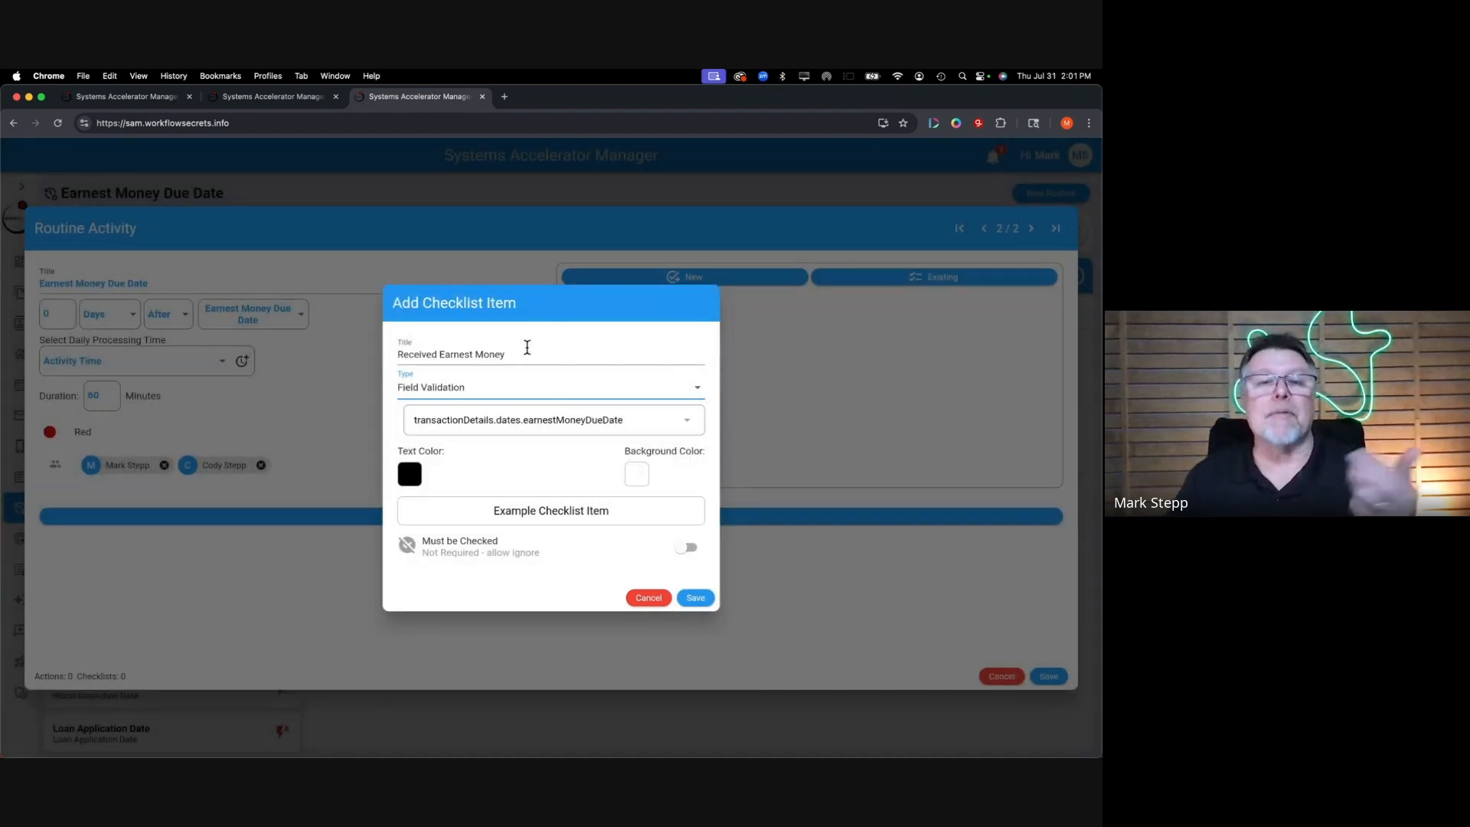
left_click(695, 598)
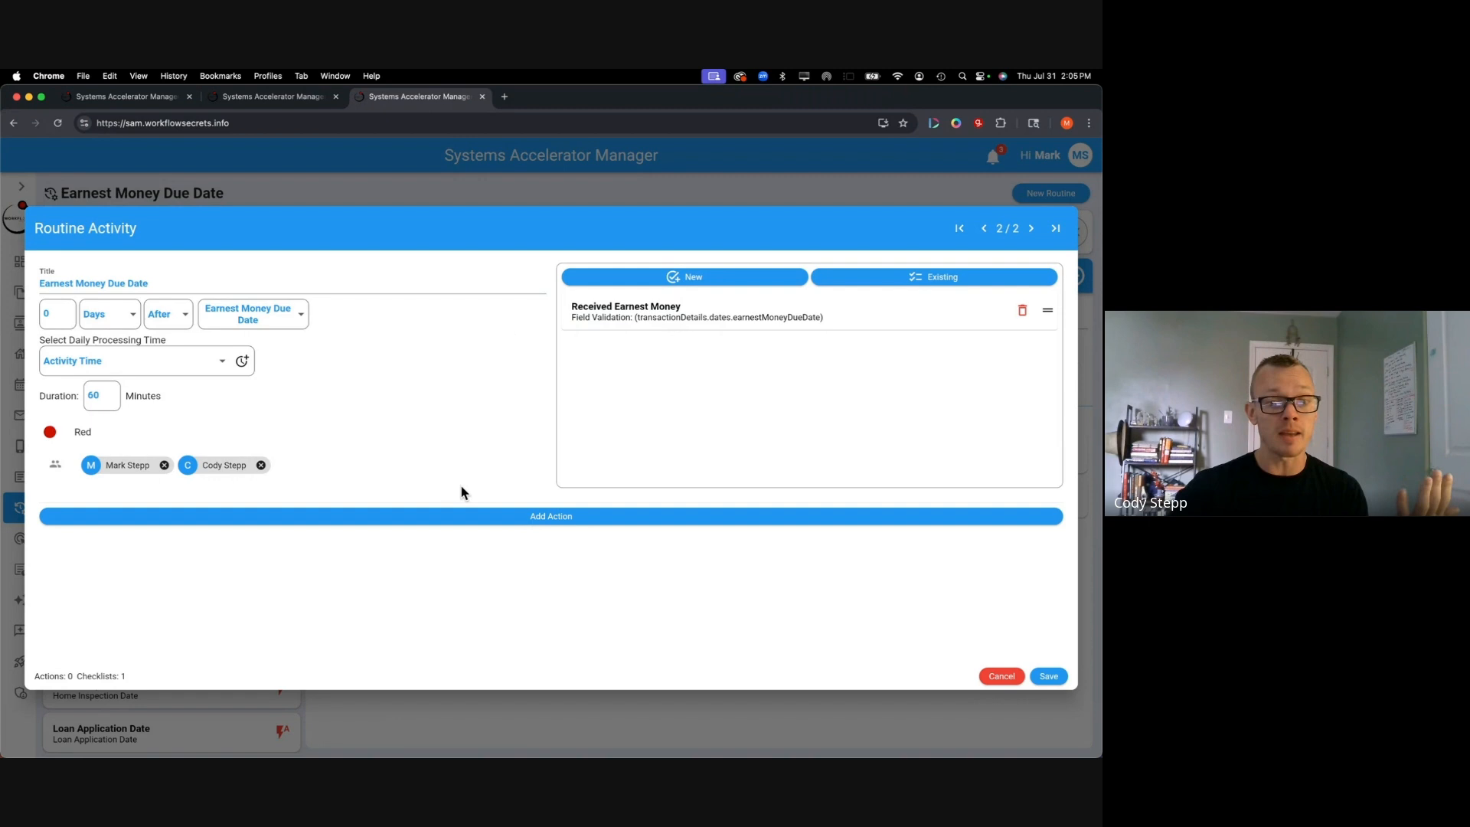
- Save the Earnest Money Due Date activity and switch the routine's Active setting off
left_click(1054, 680)
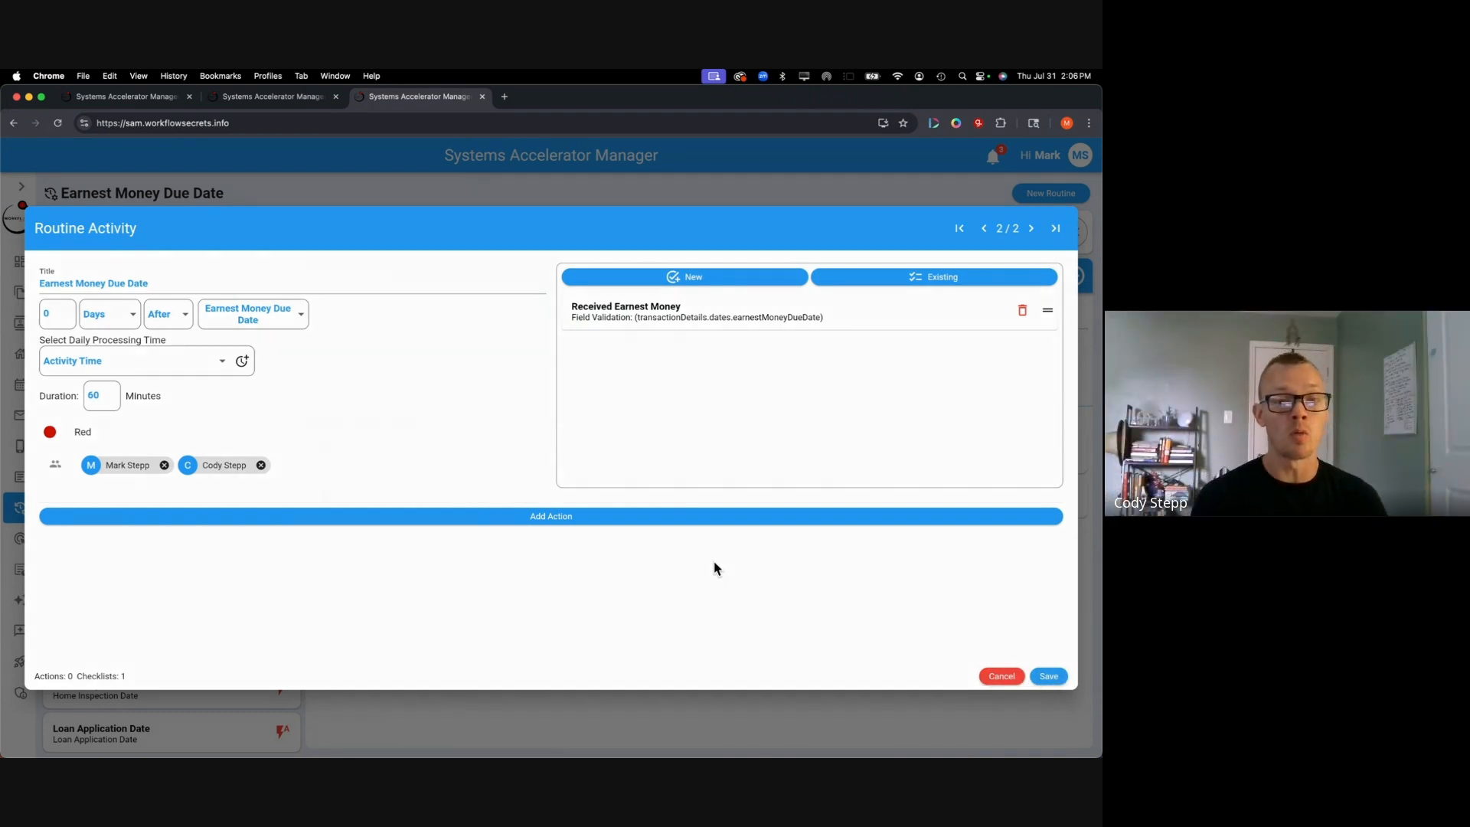
left_click(724, 386)
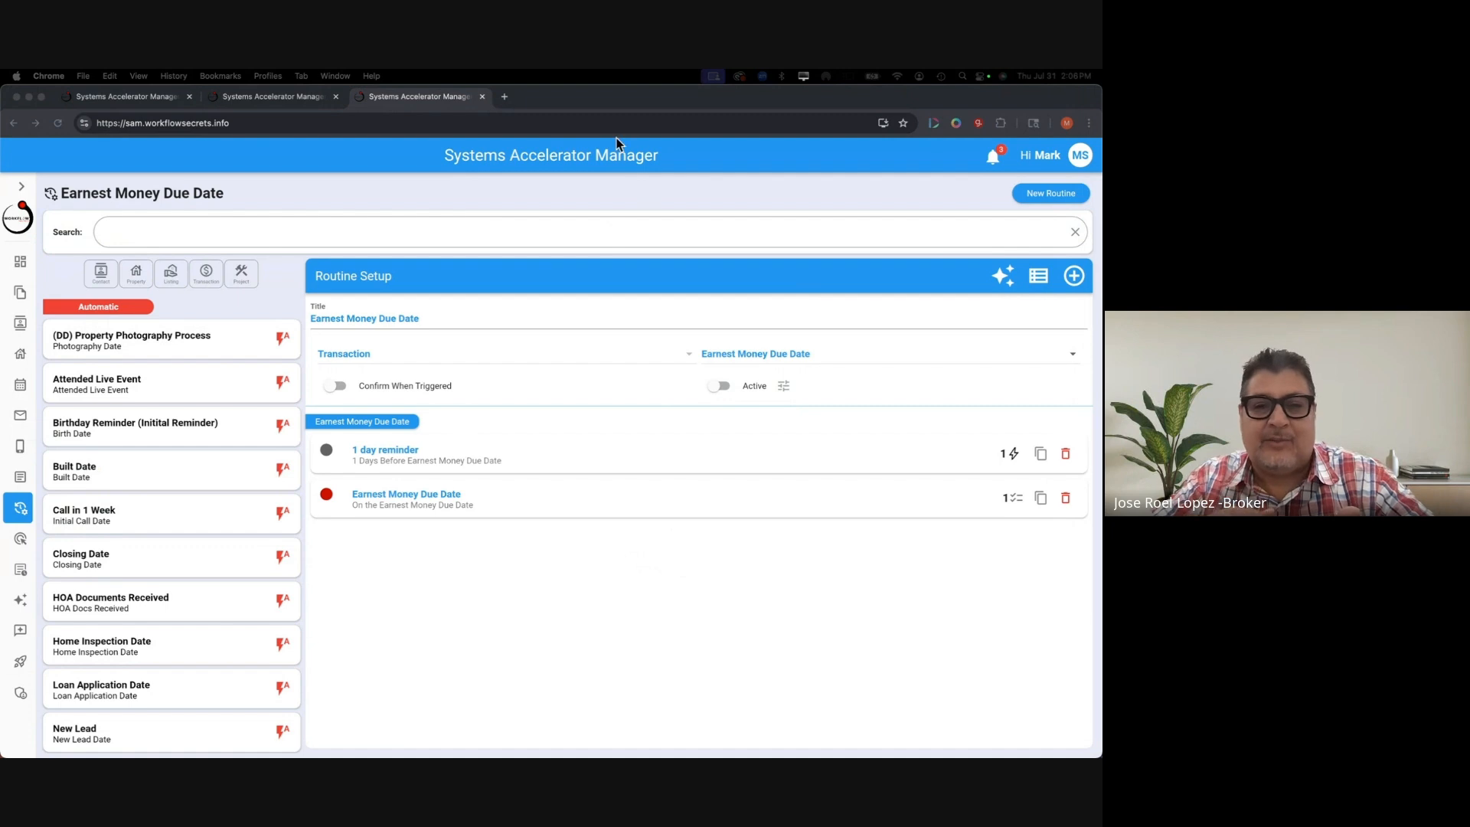
left_click_drag(582, 99, 594, 100)
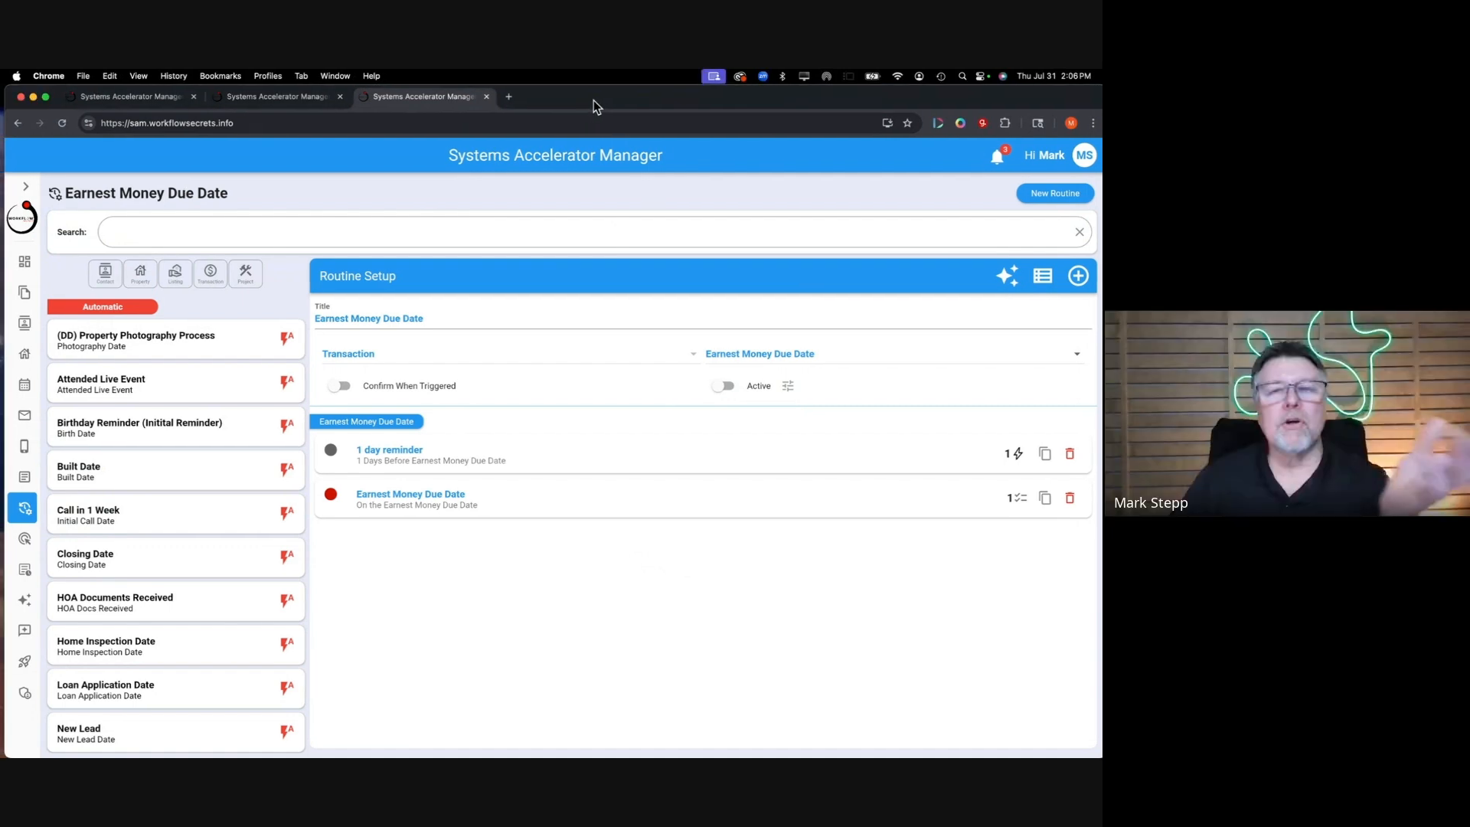